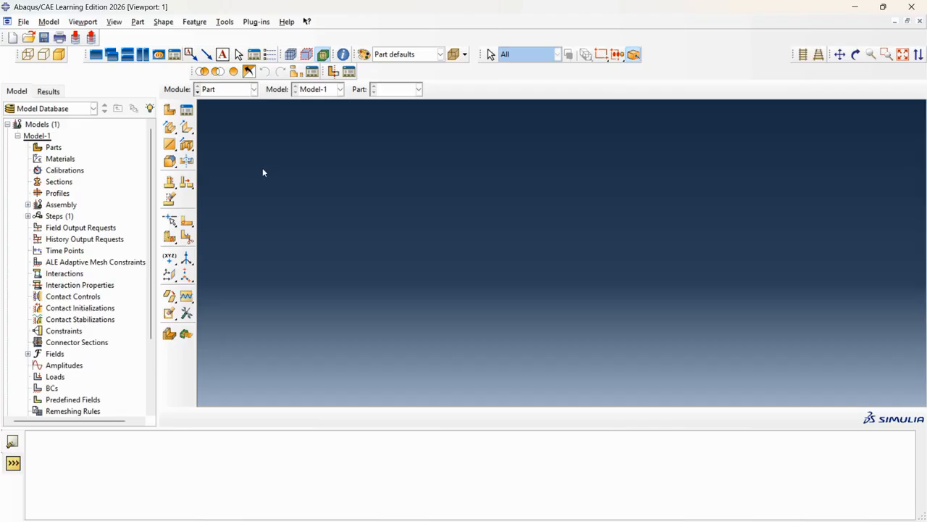
- Start importing a part and browse to the abaqus folder inside YOutube on drive D
left_click(170, 109)
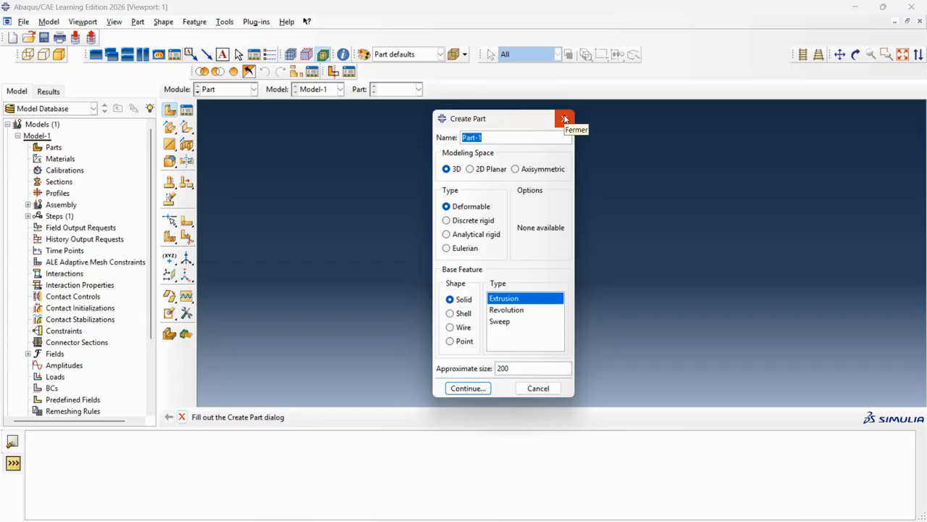
left_click(564, 118)
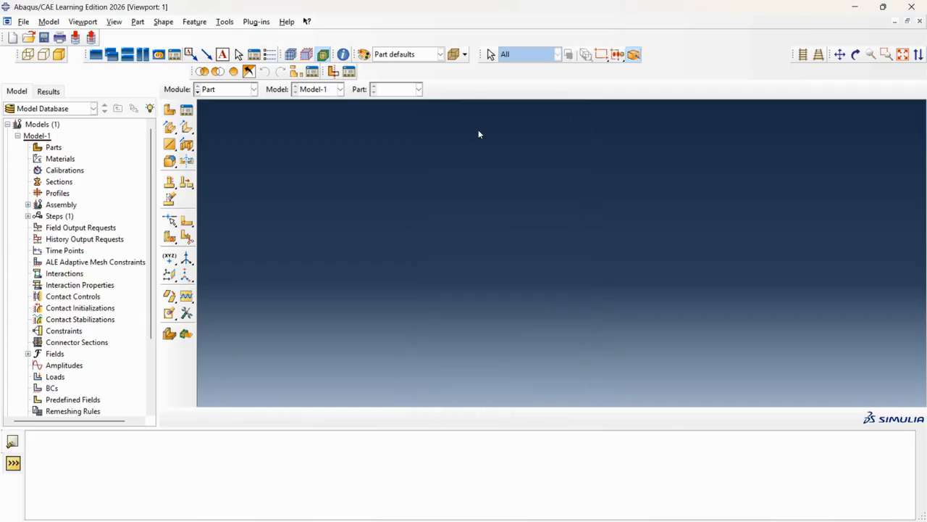
left_click(21, 23)
mouse_move(61, 172)
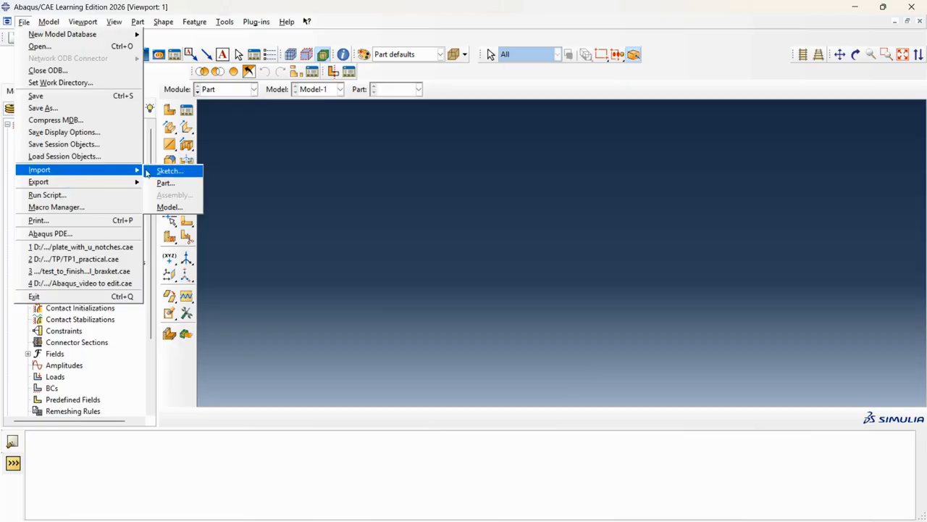
left_click(162, 184)
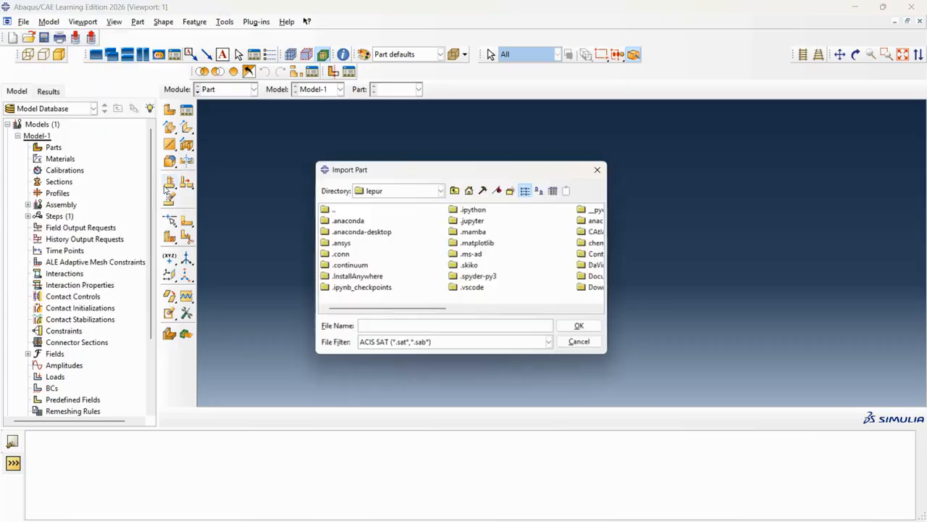
left_click(406, 192)
left_click(379, 250)
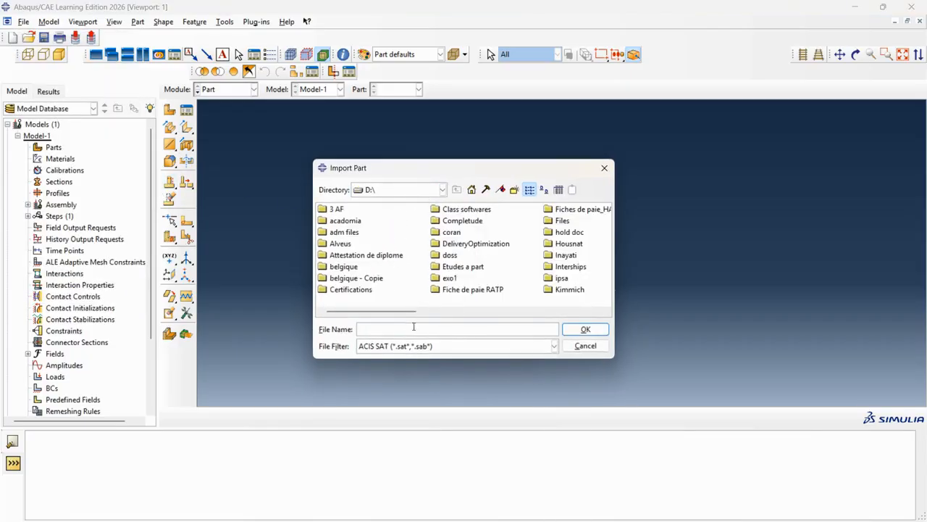
left_click_drag(410, 312, 607, 309)
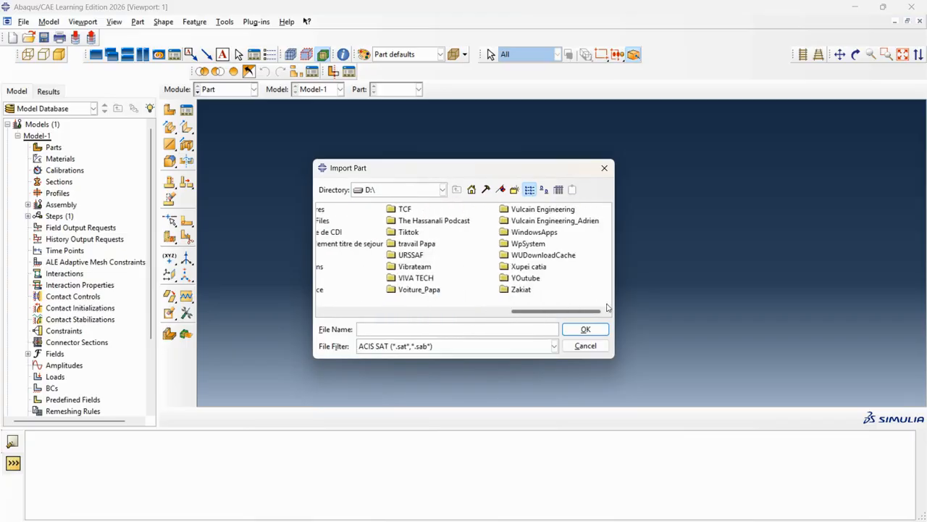
double_click(538, 283)
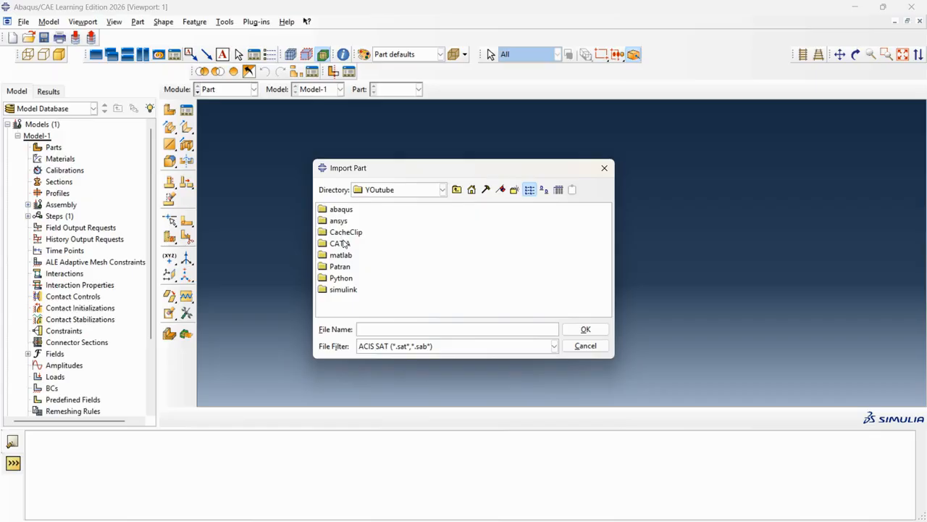
double_click(341, 209)
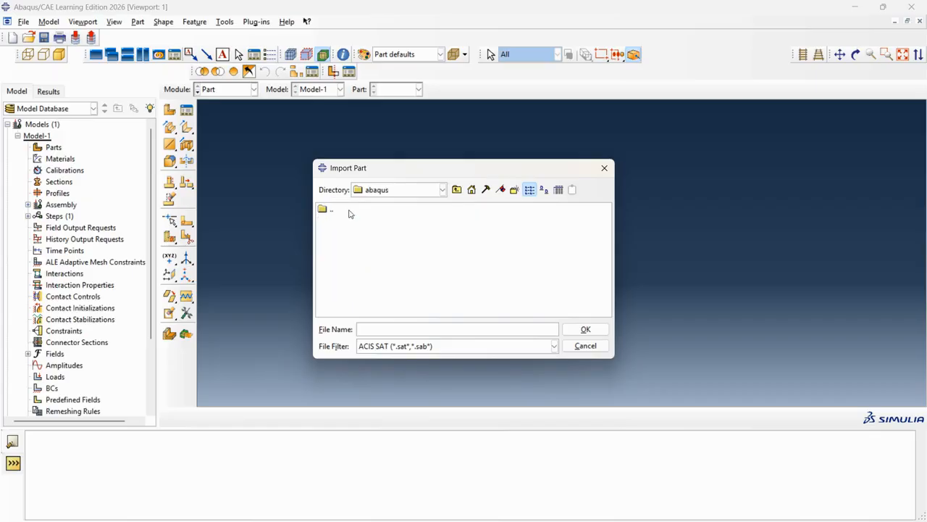
- Filter for STEP files and import all parts of plate_rivet.stp as individual parts, using the part names from the file
left_click(553, 346)
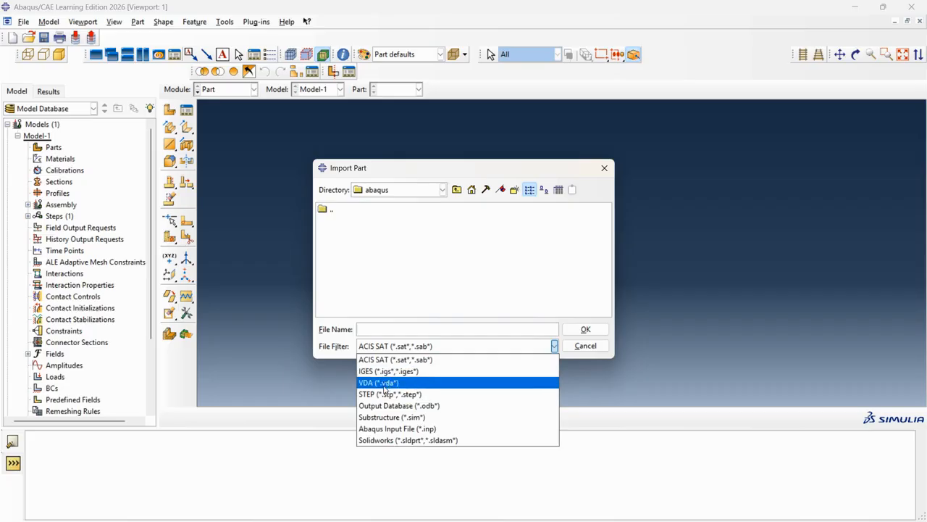
left_click(386, 395)
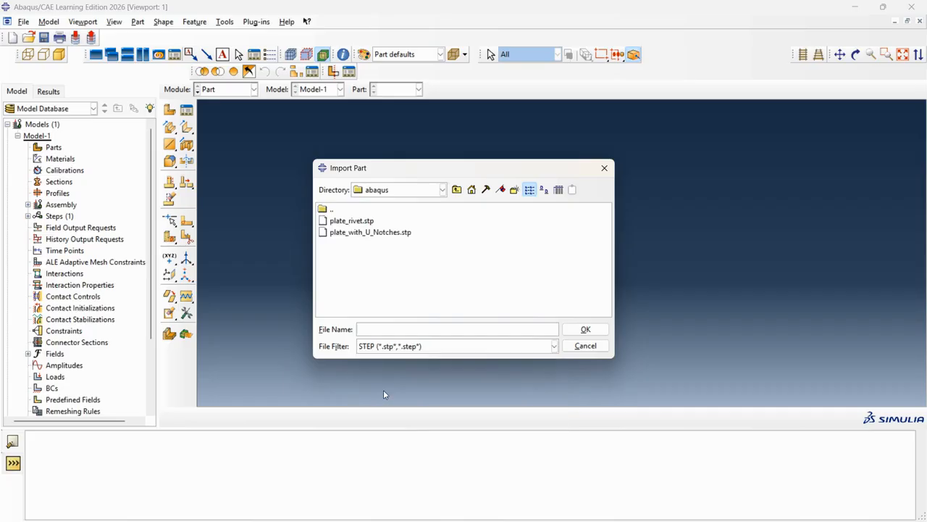
left_click(355, 222)
double_click(355, 222)
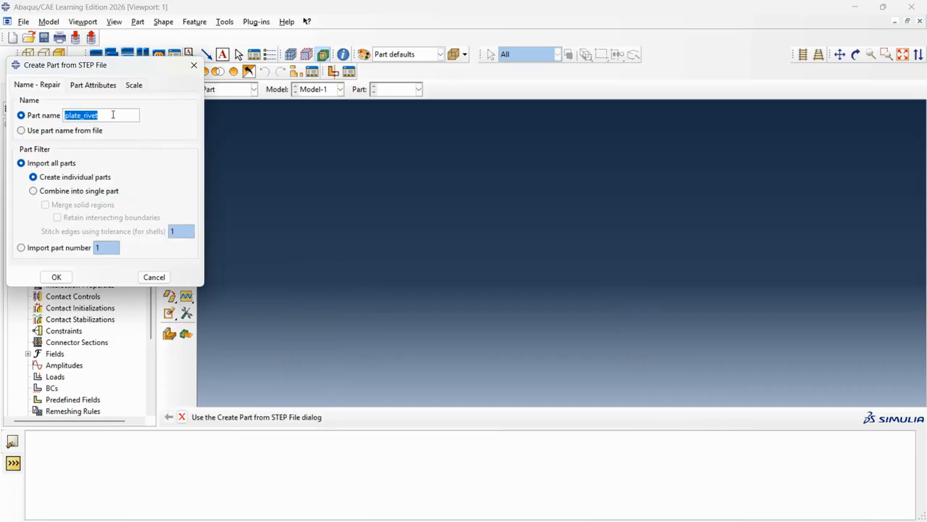
left_click(21, 130)
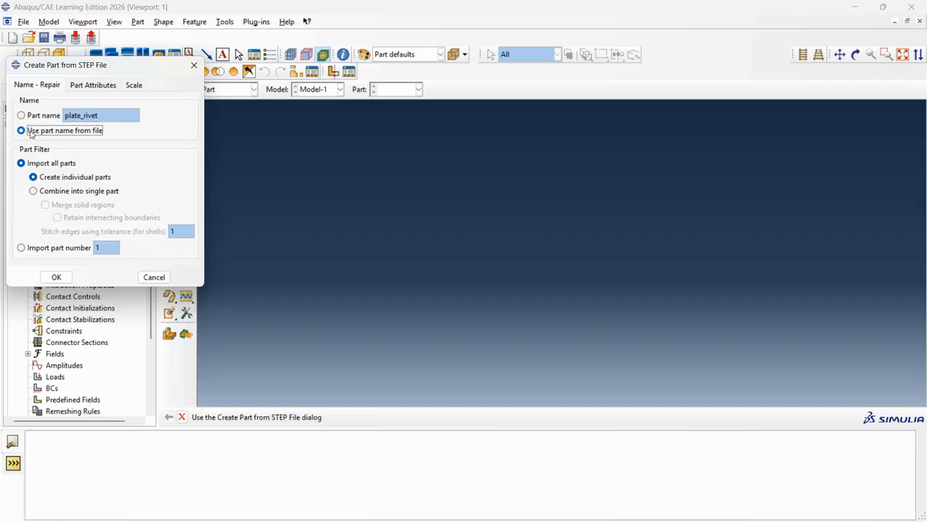
left_click(61, 277)
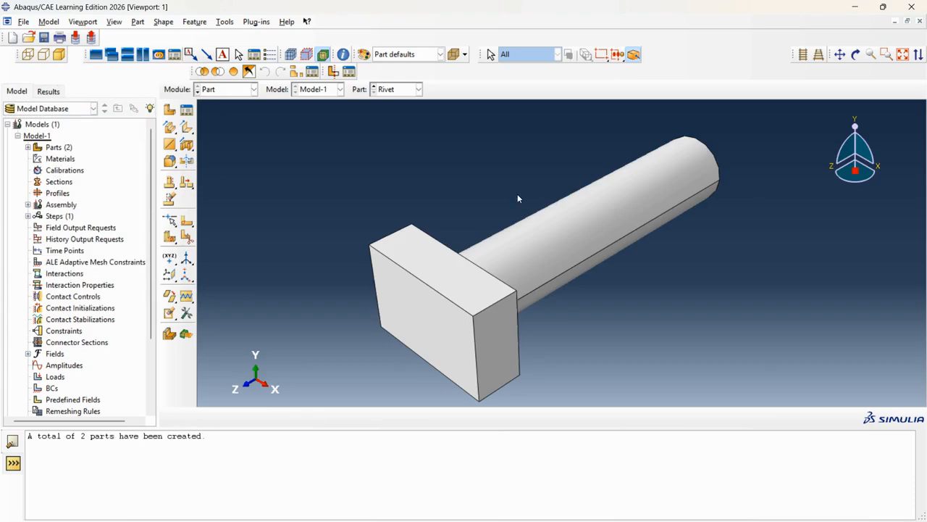
- Inspect the imported Rivet geometry and display the Pièce1 part
scroll(518, 196, "down", 5)
scroll(566, 248, "down", 3)
scroll(554, 251, "up", 5)
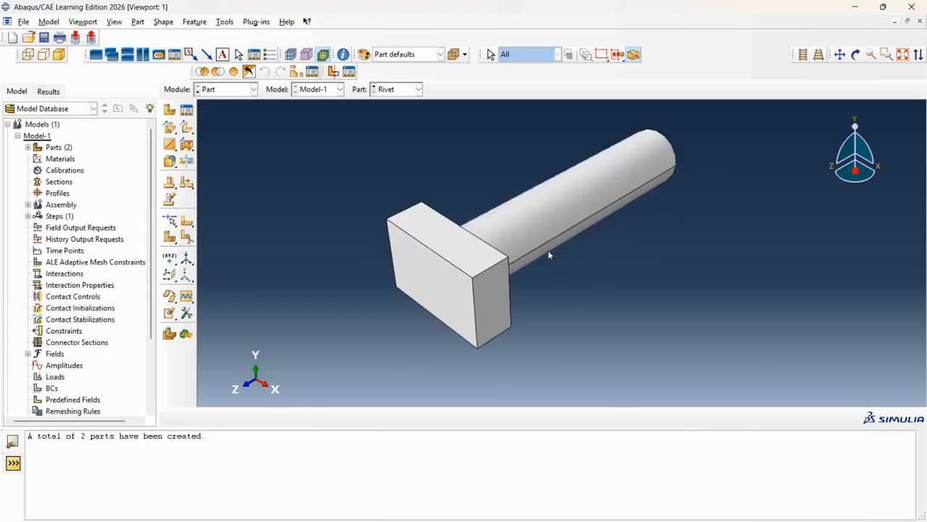
scroll(550, 253, "down", 1)
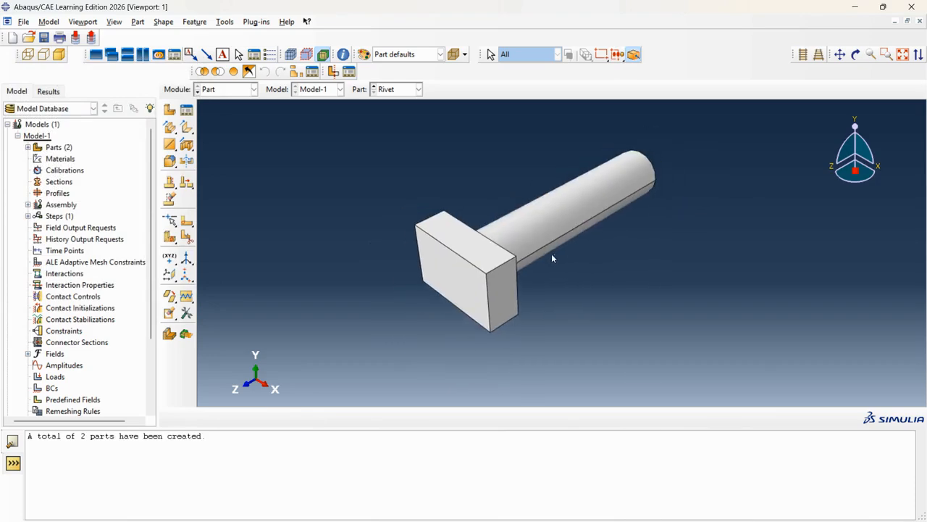
left_click(392, 90)
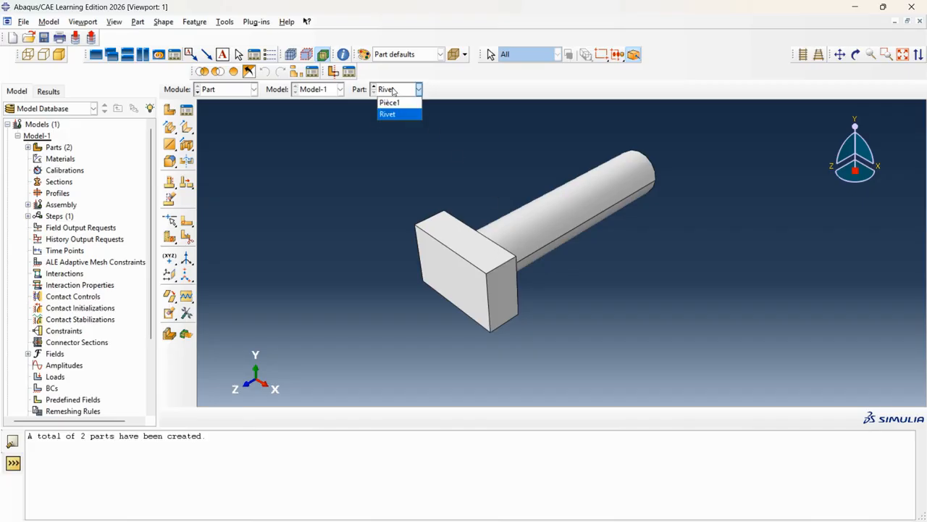
left_click(392, 102)
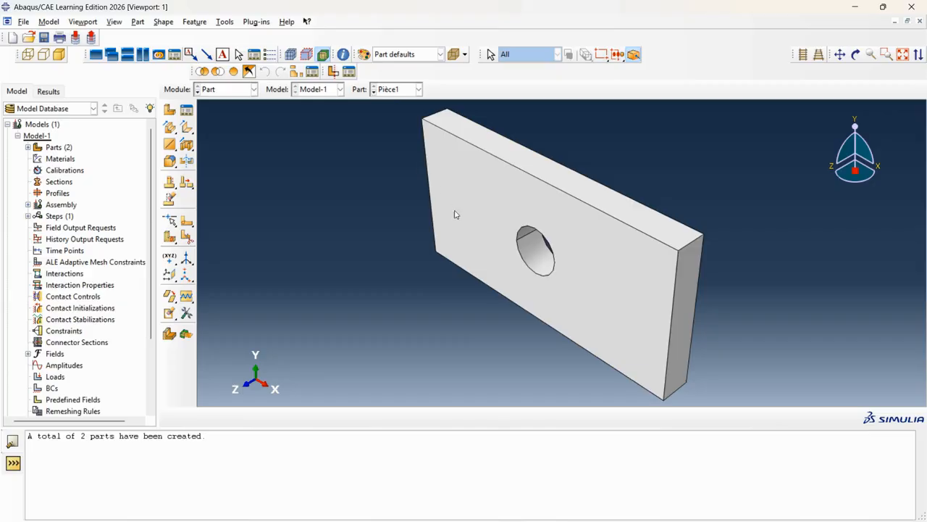
scroll(502, 214, "down", 2)
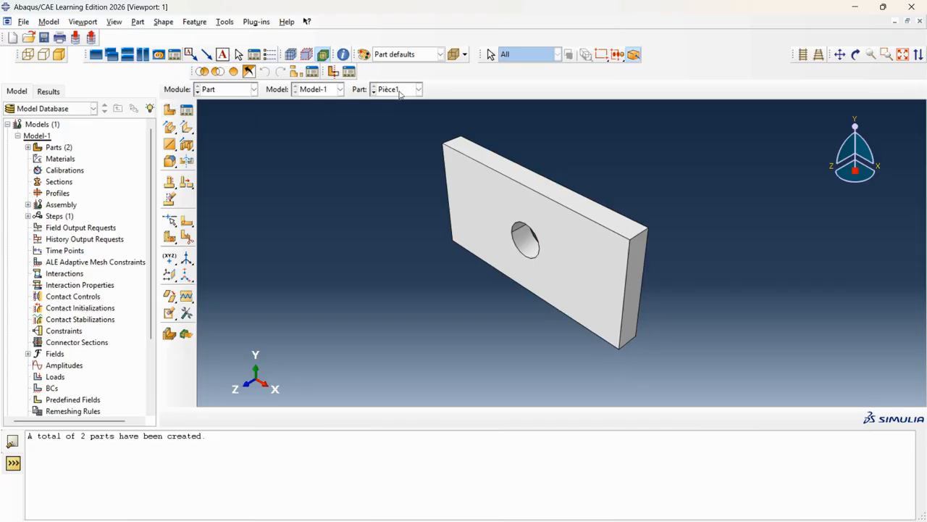
- Rename the part Pièce1 to plate
left_click(29, 148)
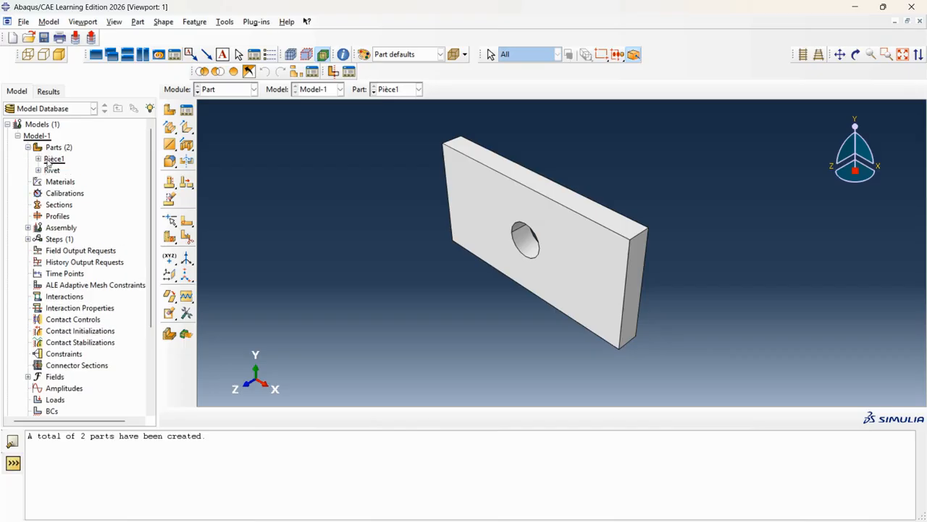
left_click(53, 158)
right_click(53, 162)
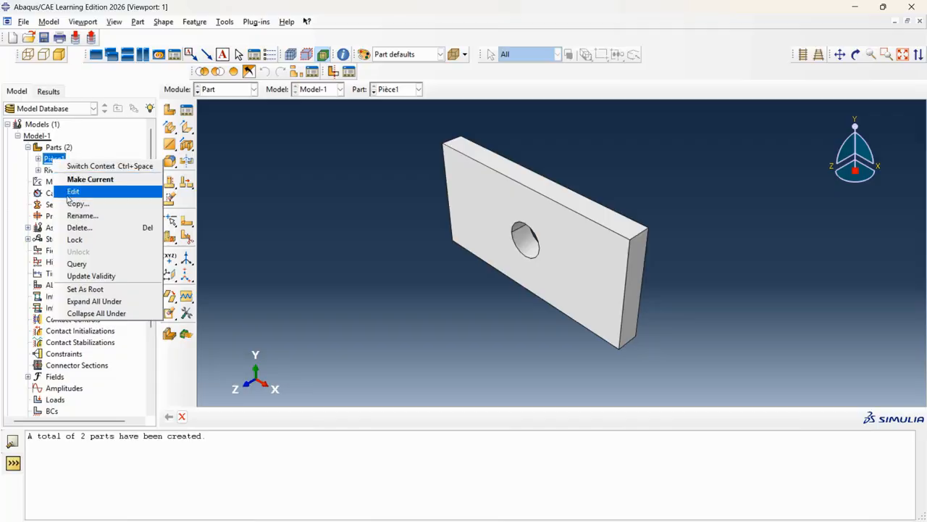
left_click(73, 216)
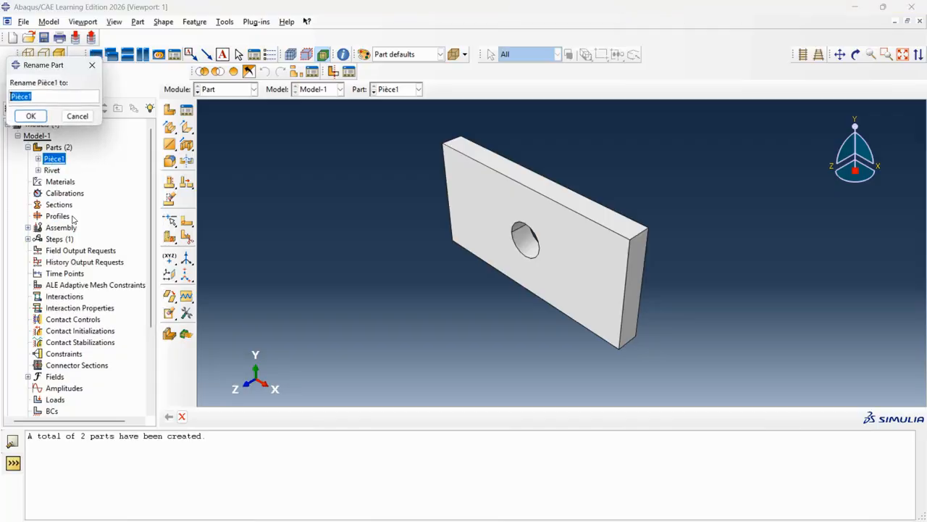
type("p")
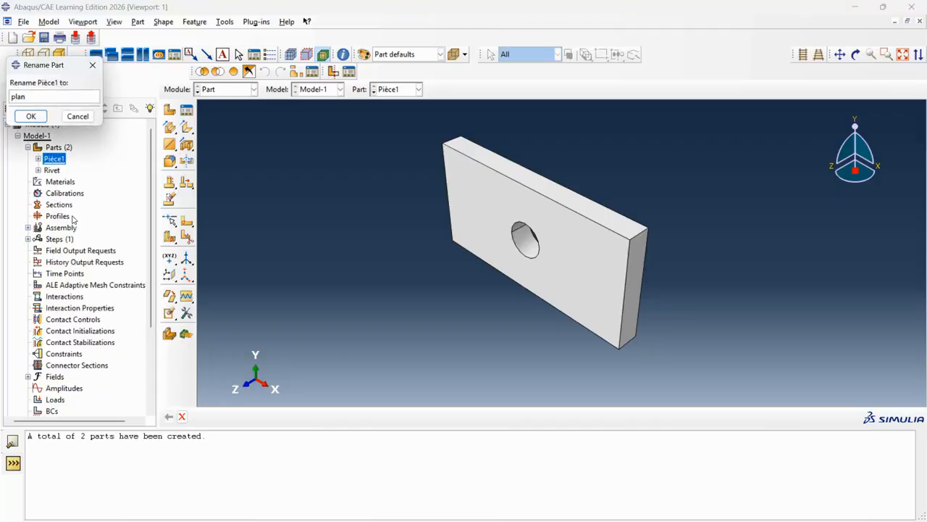
type("late")
key("Return")
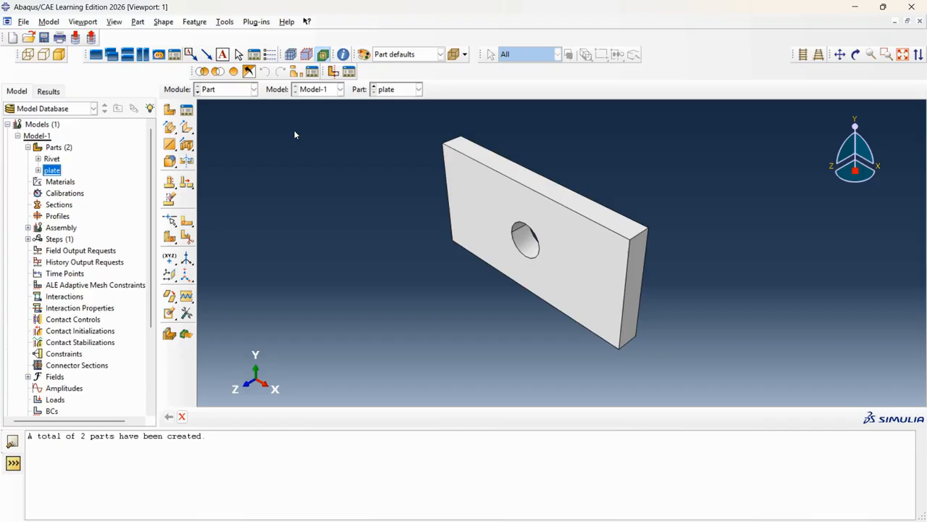
- In the Property module, create a material named steel with a uniform mass density of 7.9e-9
left_click(223, 90)
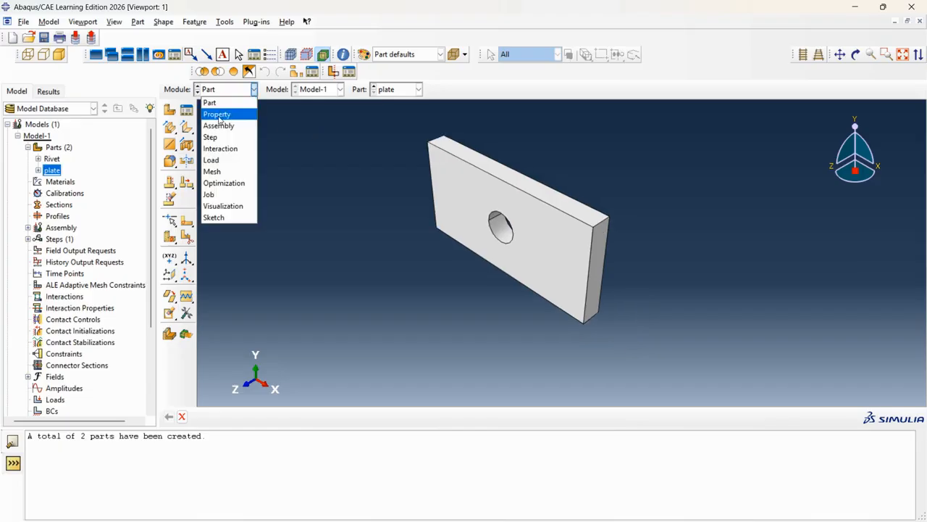
left_click(218, 115)
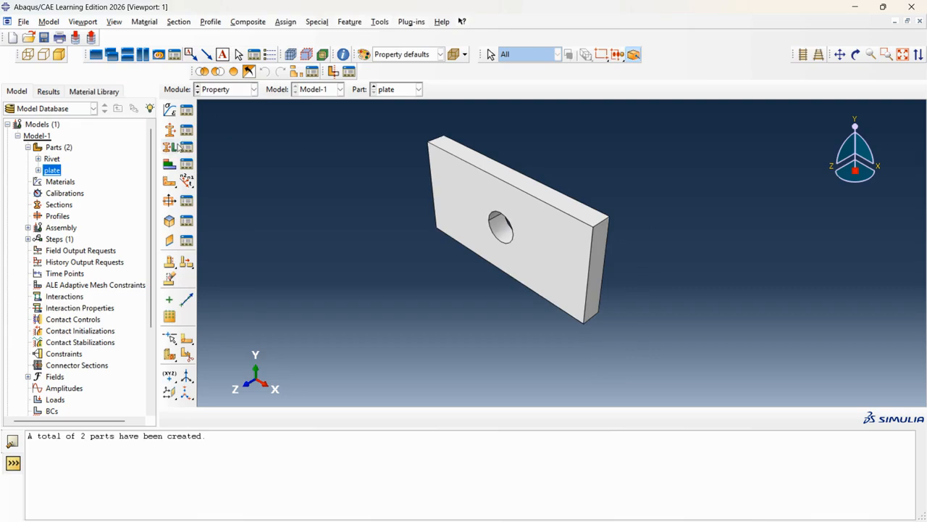
left_click(169, 109)
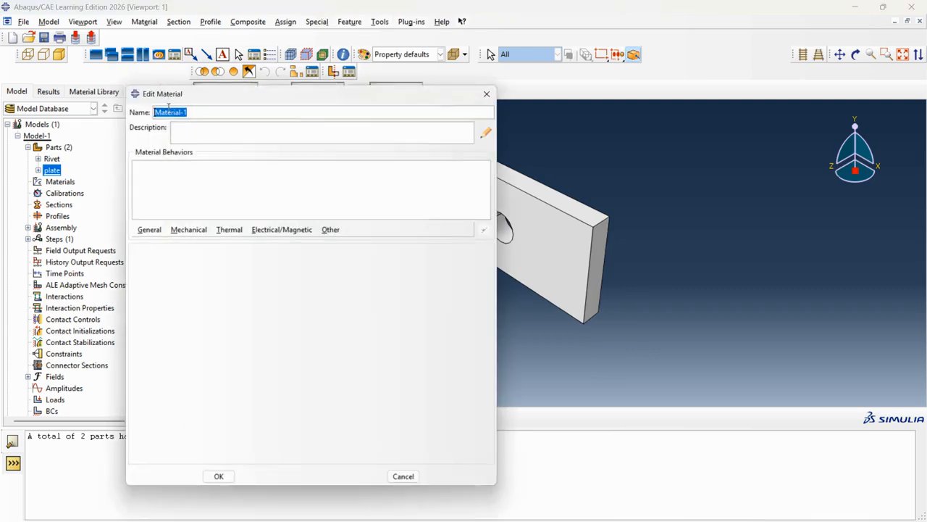
type("stee")
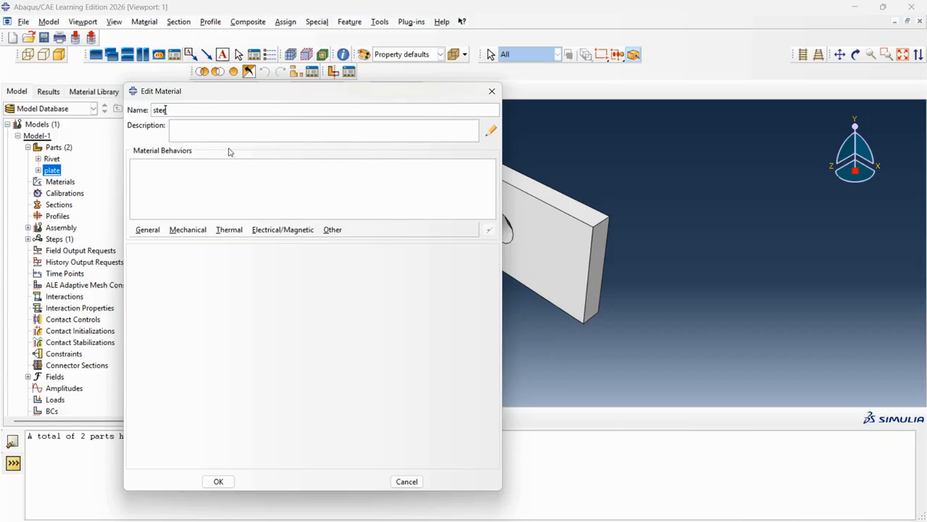
left_click(149, 230)
left_click(154, 241)
left_click(161, 351)
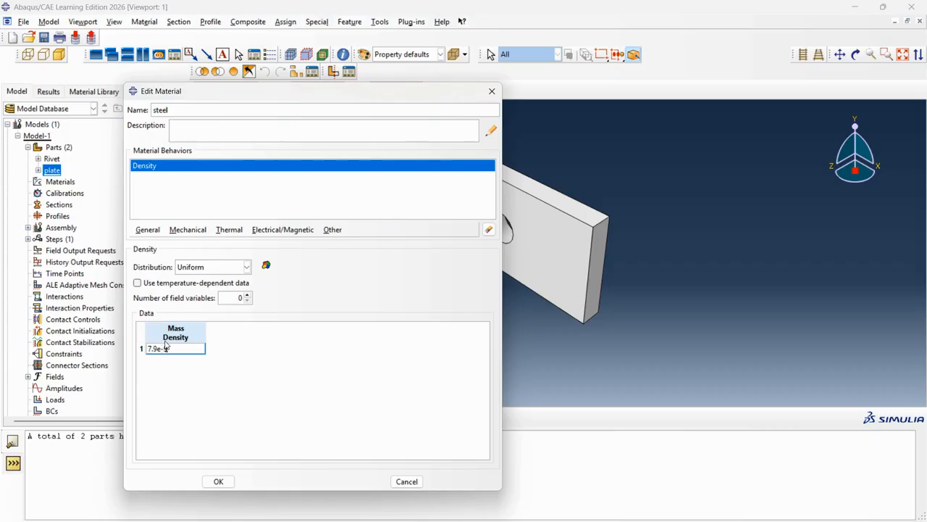
- Add isotropic elastic behavior to the steel material with Young's modulus 200000 and Poisson's ratio 0.3
left_click(197, 231)
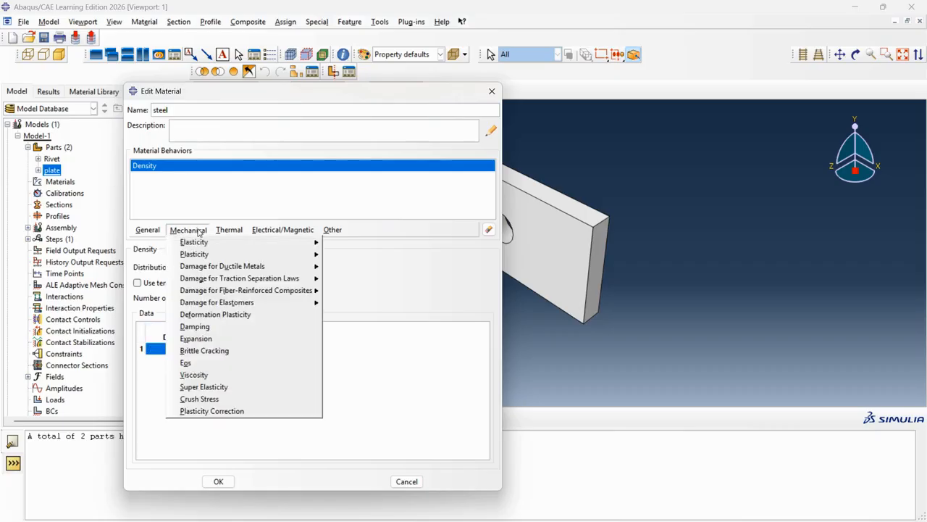
mouse_move(267, 249)
left_click(330, 249)
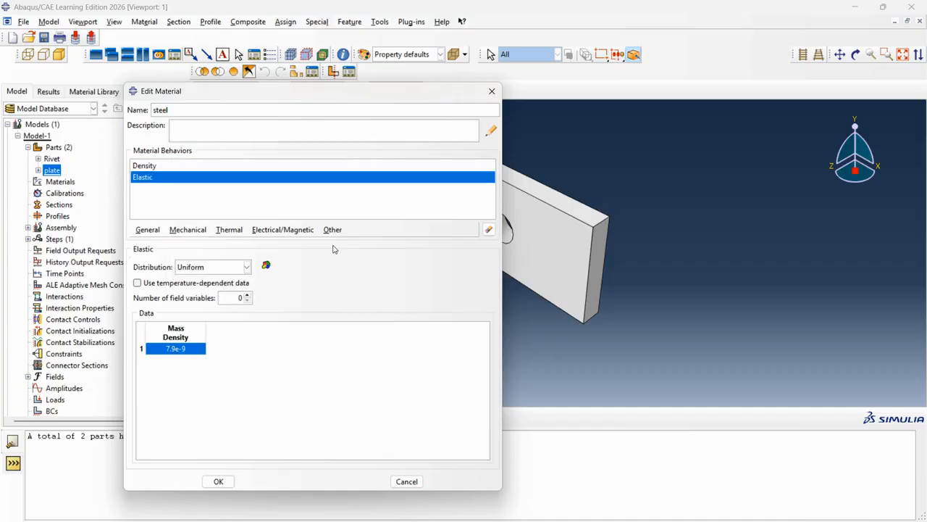
left_click(167, 395)
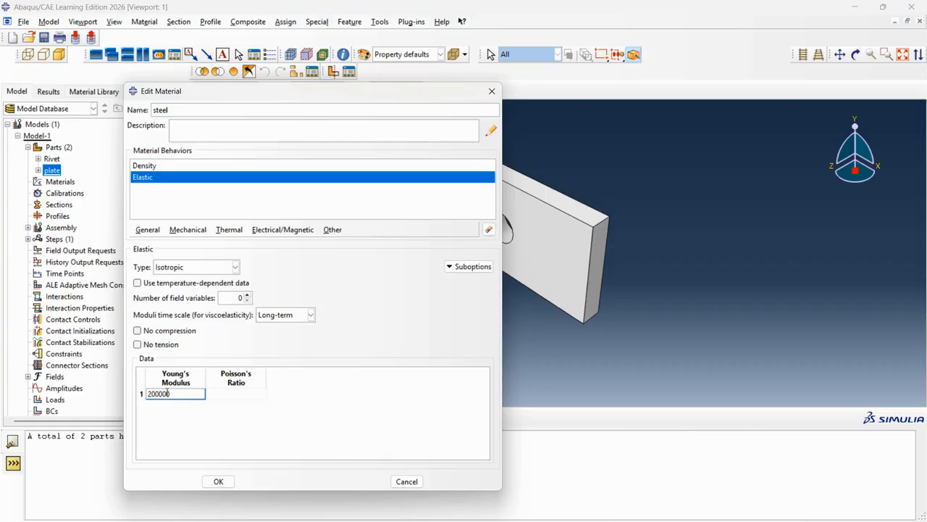
left_click(220, 395)
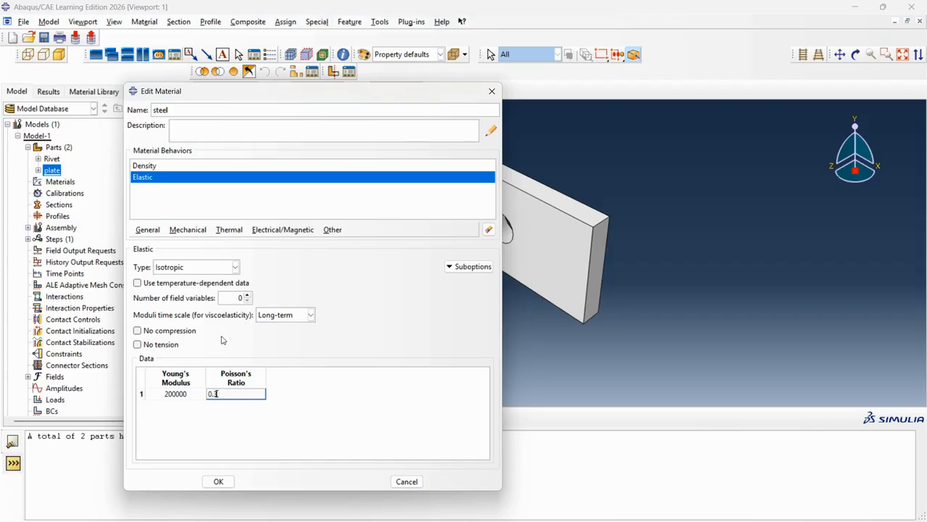
key("Return")
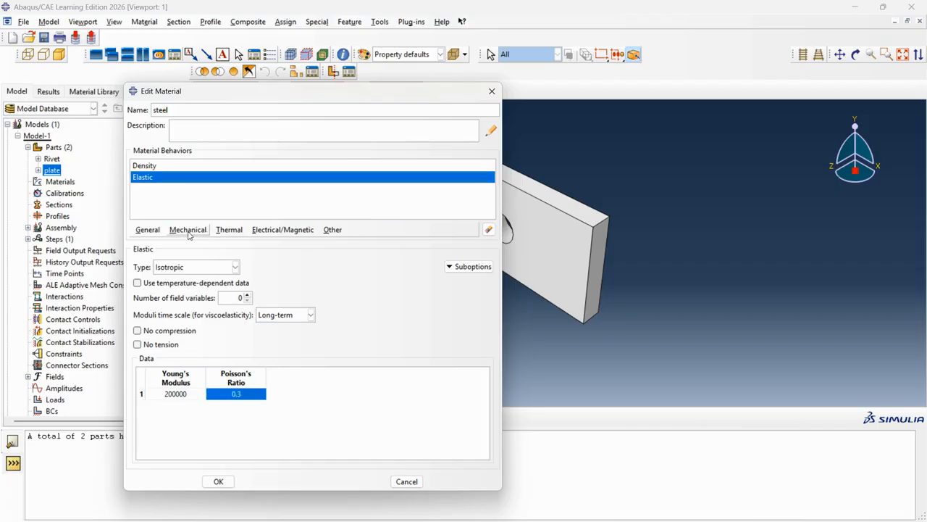
left_click(188, 230)
left_click(188, 230)
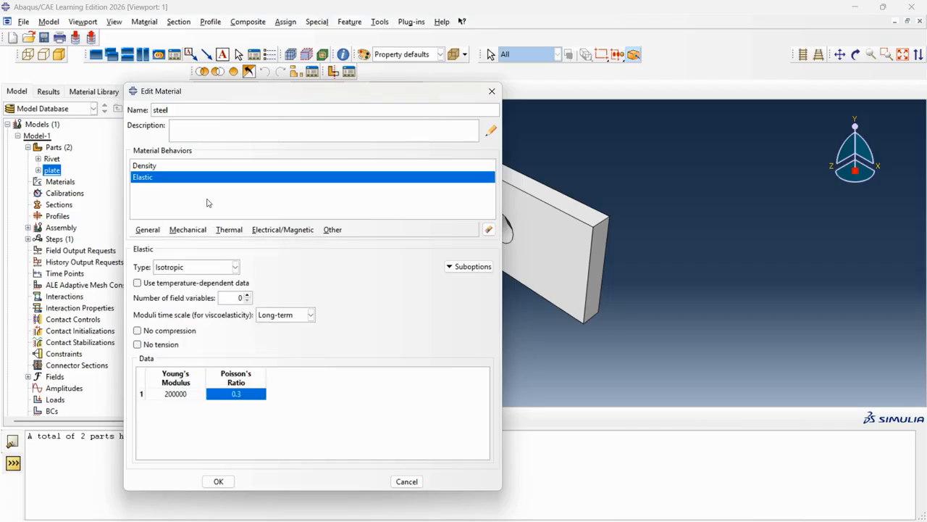
left_click(203, 229)
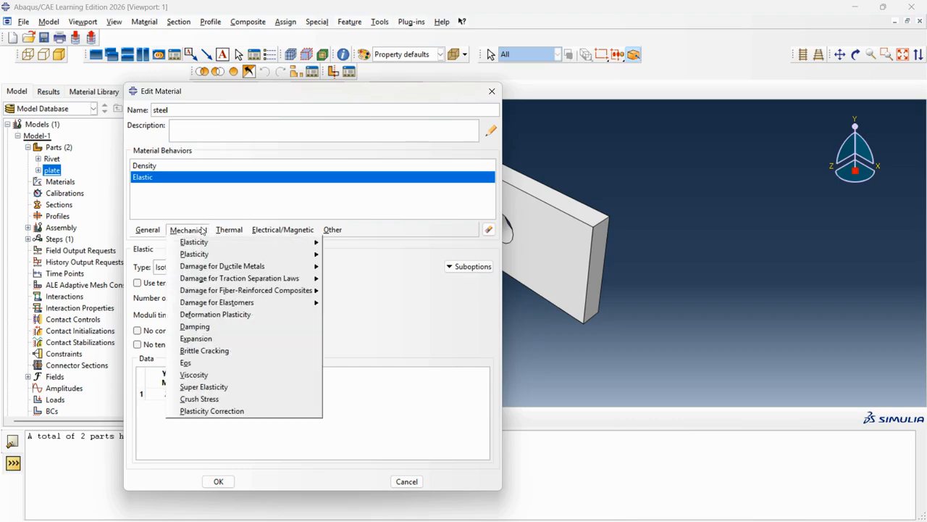
mouse_move(201, 256)
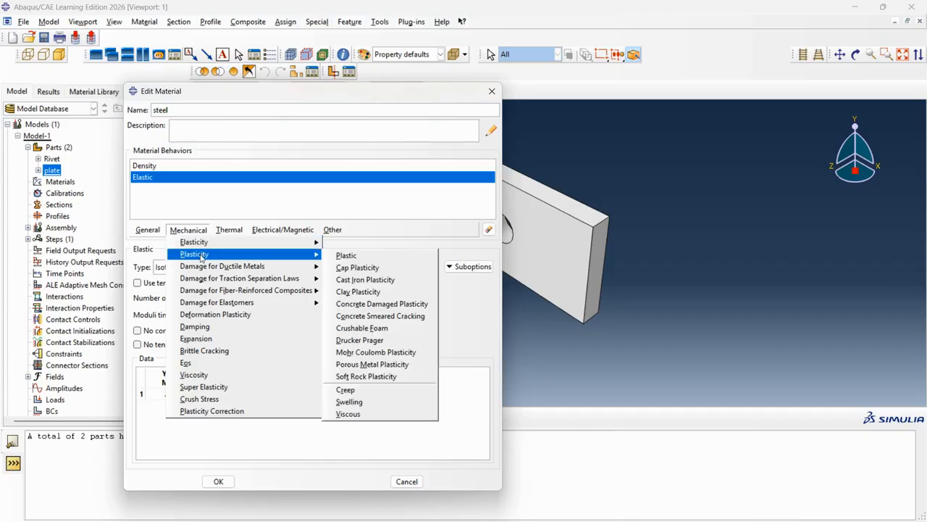
left_click(386, 259)
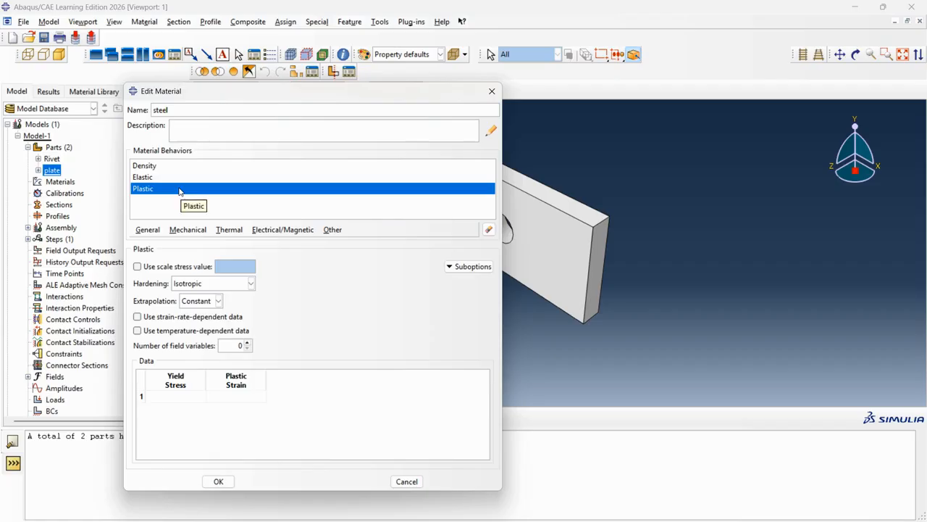
left_click(490, 230)
- Save the steel material and create a solid, homogeneous section named Section-1 that uses steel
left_click(189, 171)
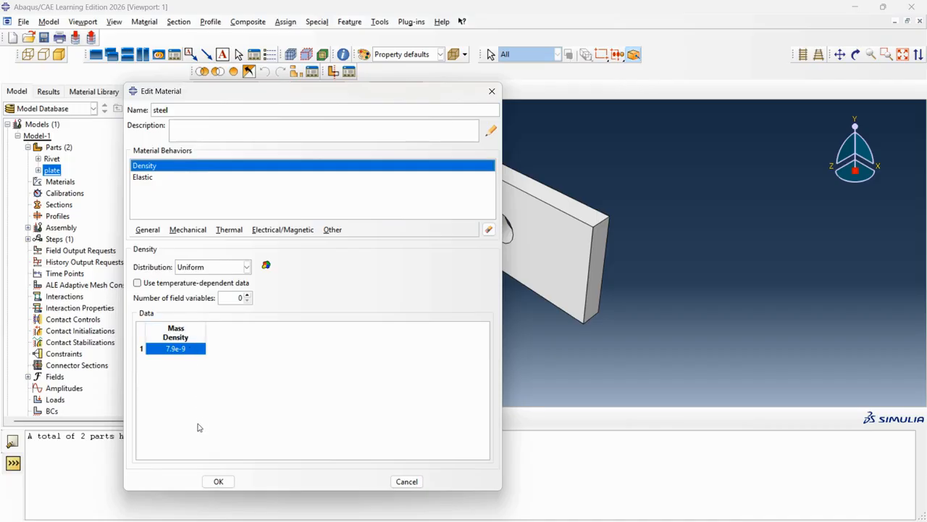
left_click(218, 481)
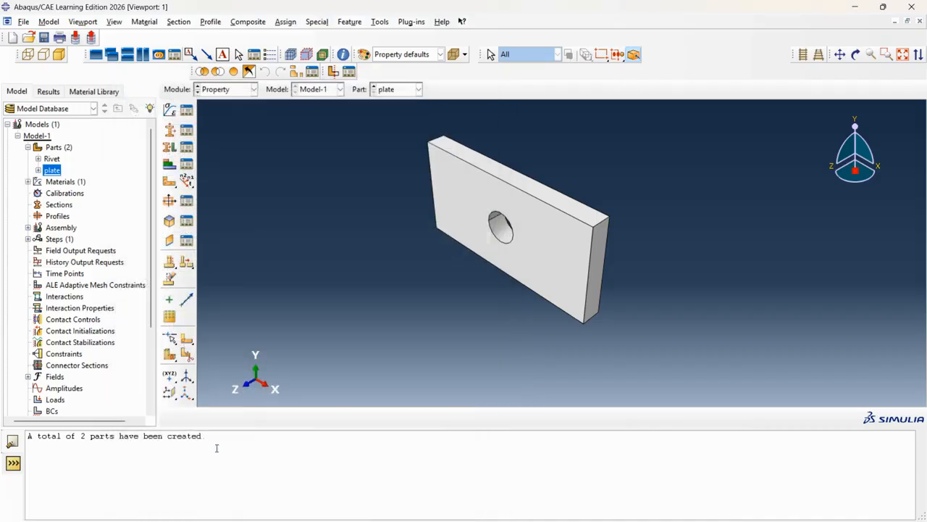
left_click(170, 129)
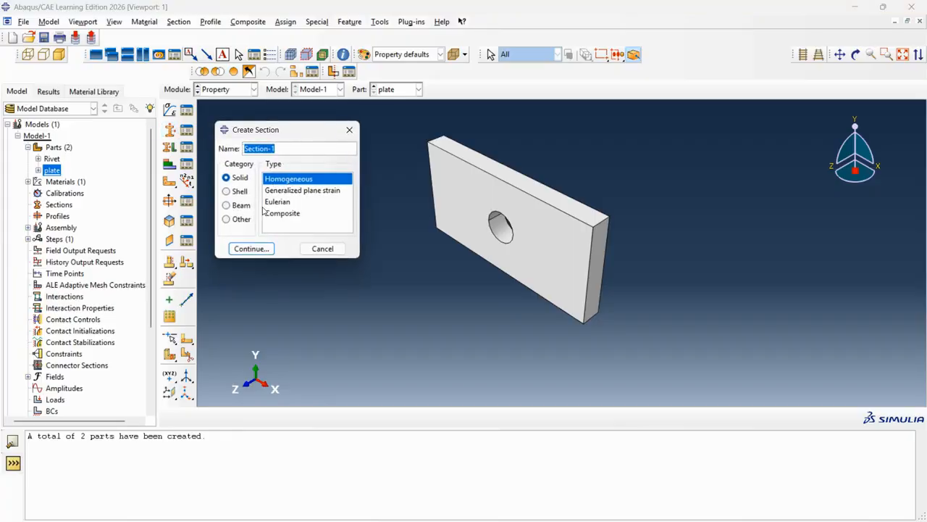
left_click(250, 248)
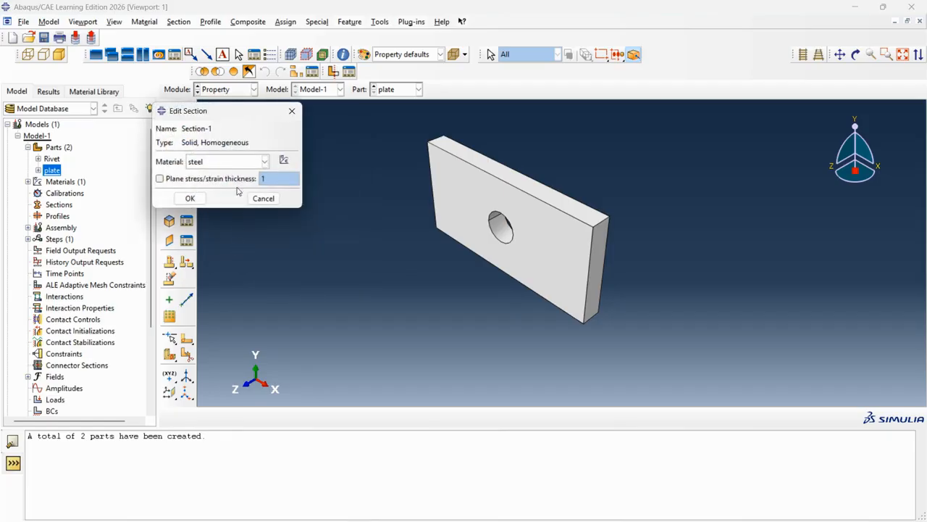
left_click(236, 163)
left_click(237, 162)
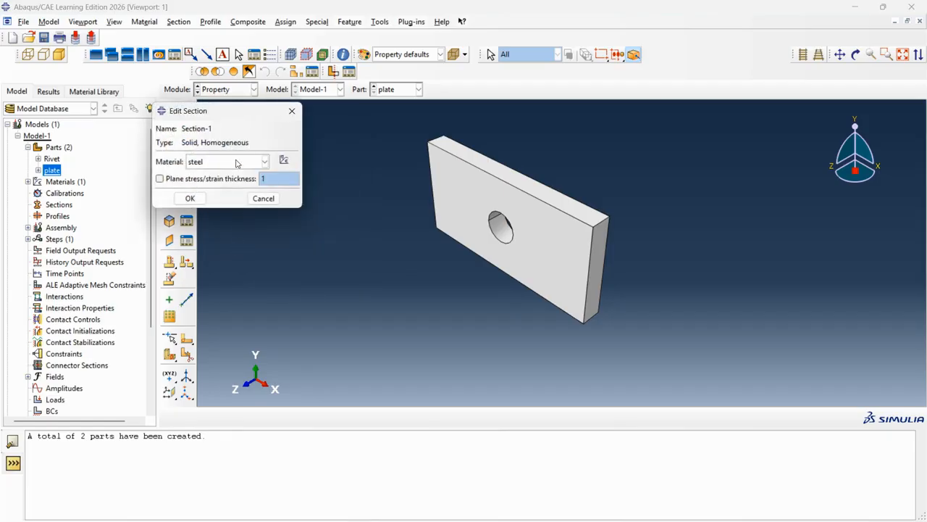
left_click(191, 200)
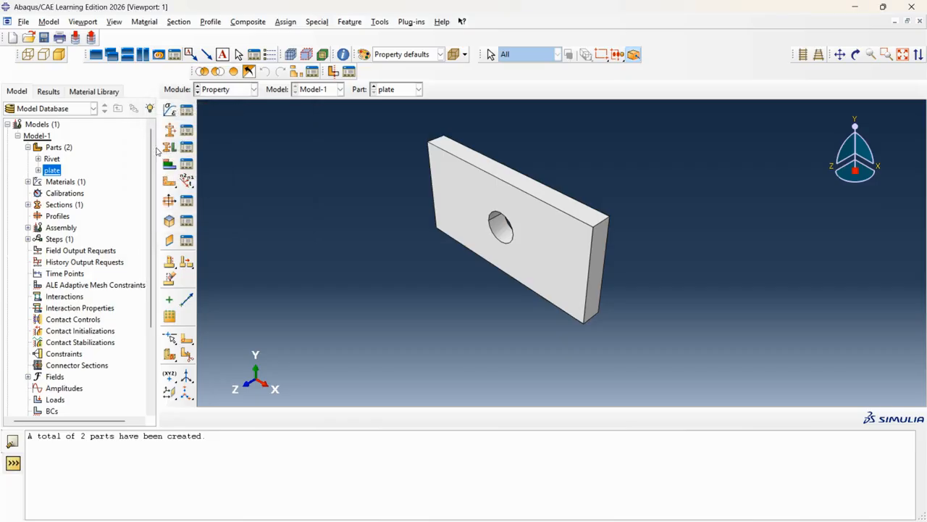
- Assign Section-1 to the whole plate part, creating the region set Set-1
left_click(169, 147)
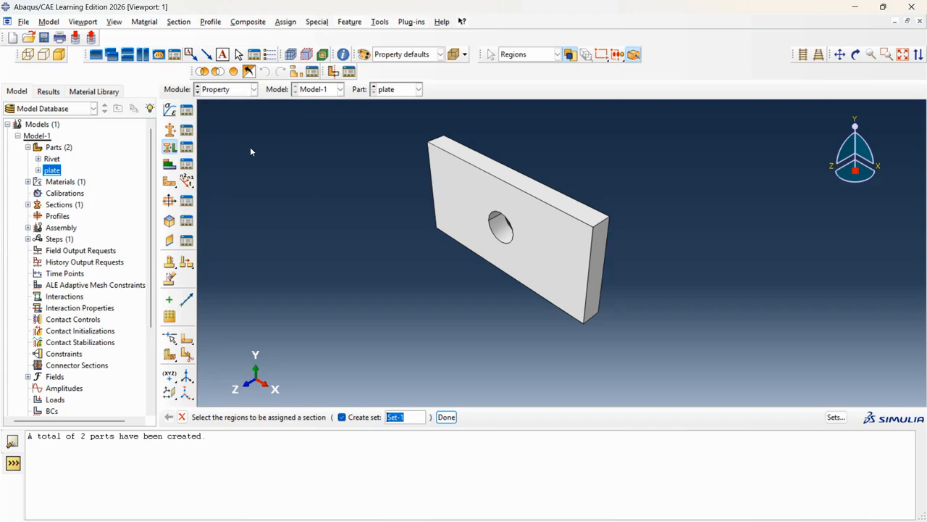
left_click(546, 218)
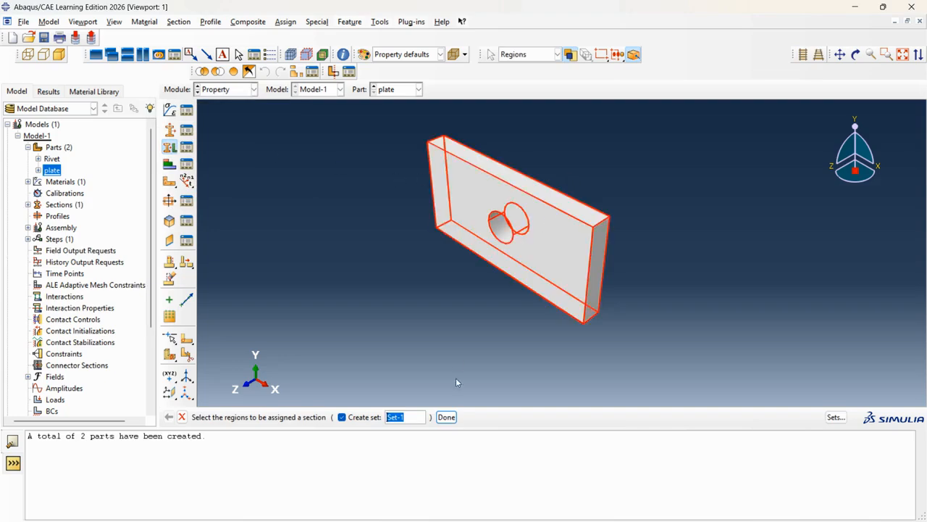
left_click(446, 417)
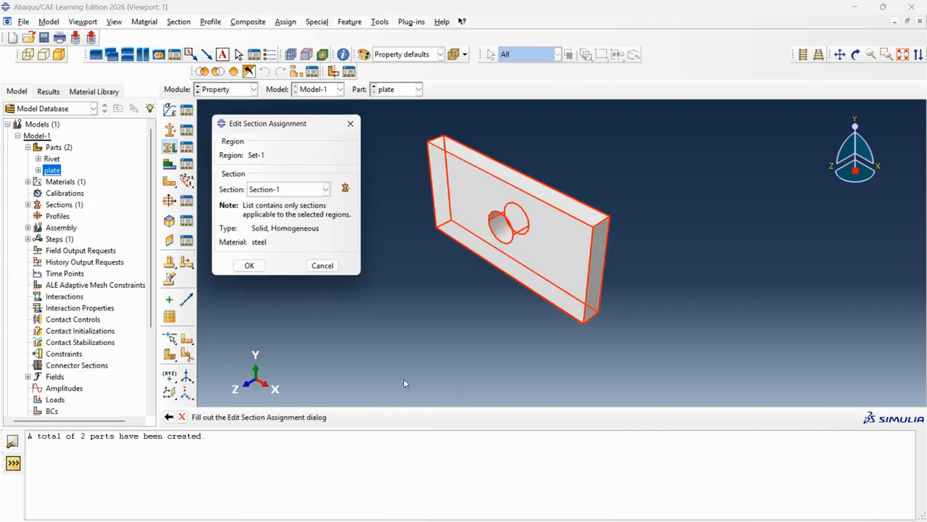
left_click(247, 265)
- Display the Rivet part and assign Section-1 to its entire solid
left_click(387, 89)
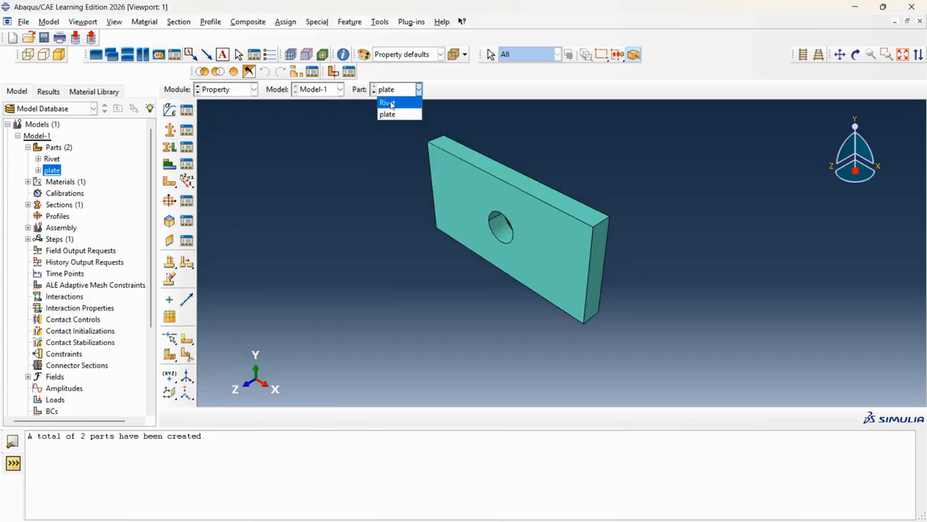
left_click(390, 101)
left_click(169, 147)
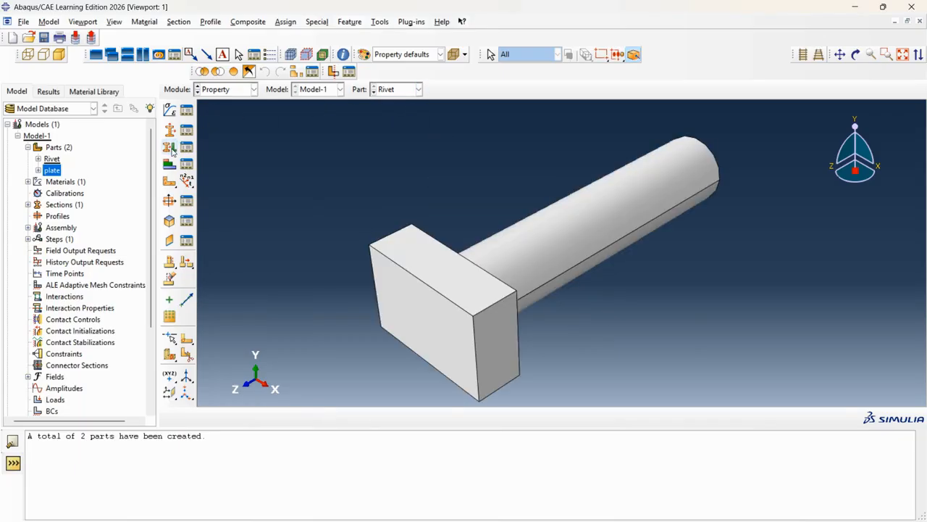
left_click(541, 240)
left_click(447, 417)
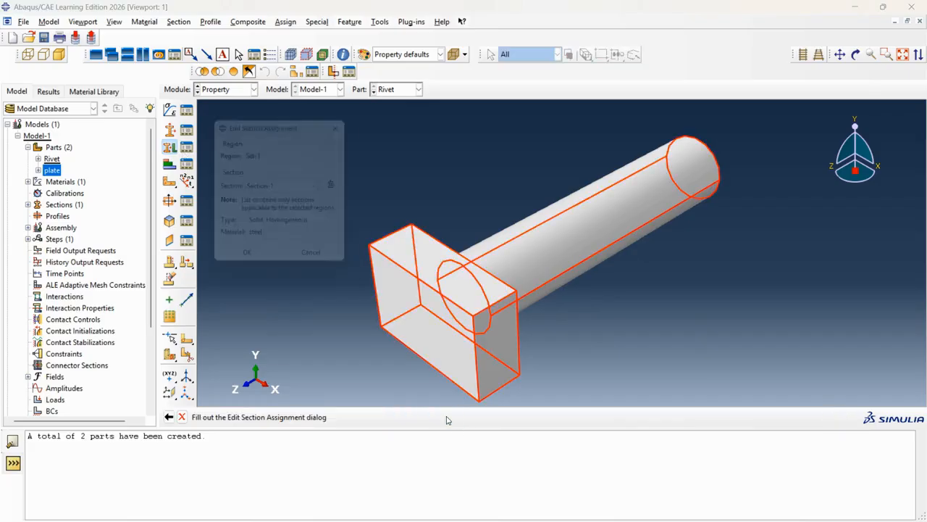
left_click(250, 265)
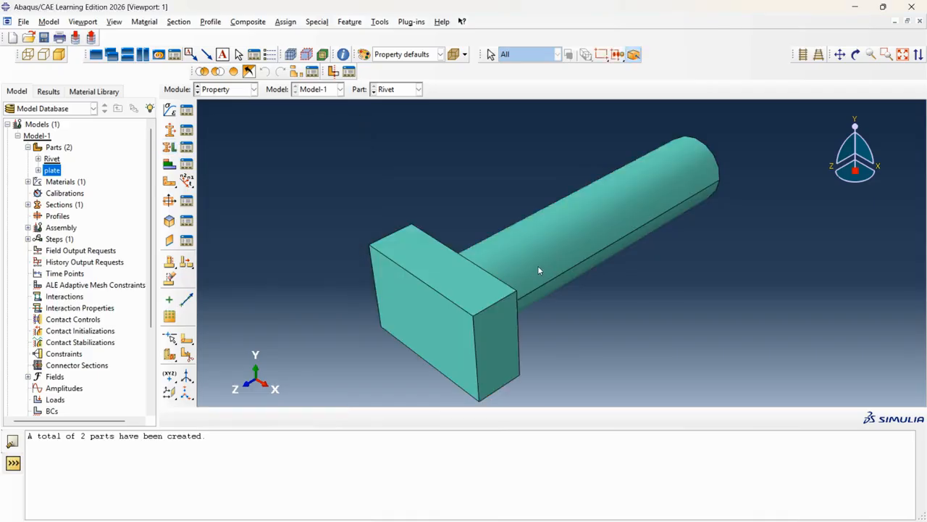
- In the Assembly module, create dependent instances of both the Rivet and plate parts
scroll(452, 221, "down", 2)
left_click(225, 89)
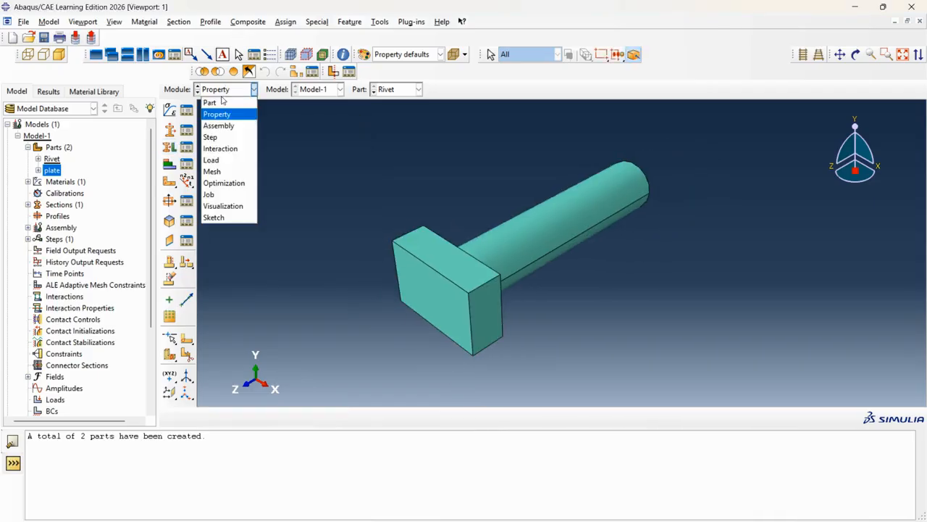
left_click(222, 124)
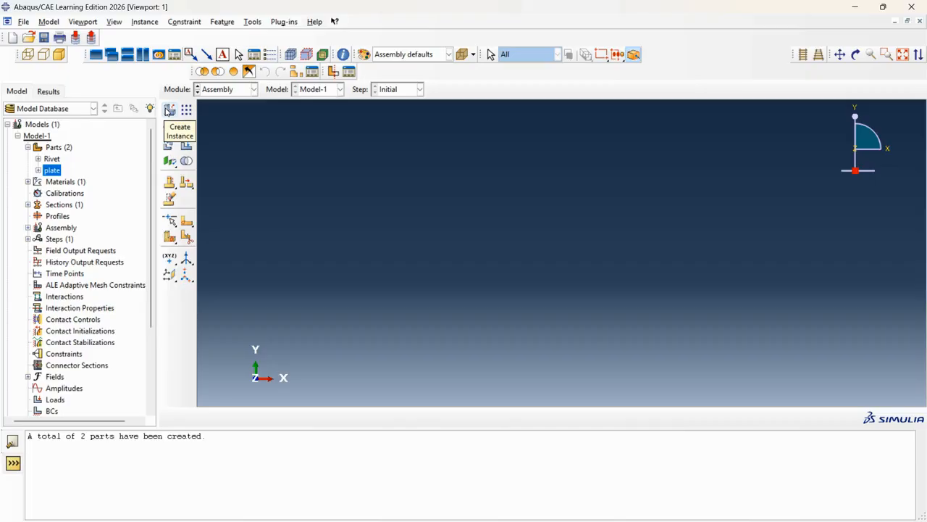
left_click(168, 110)
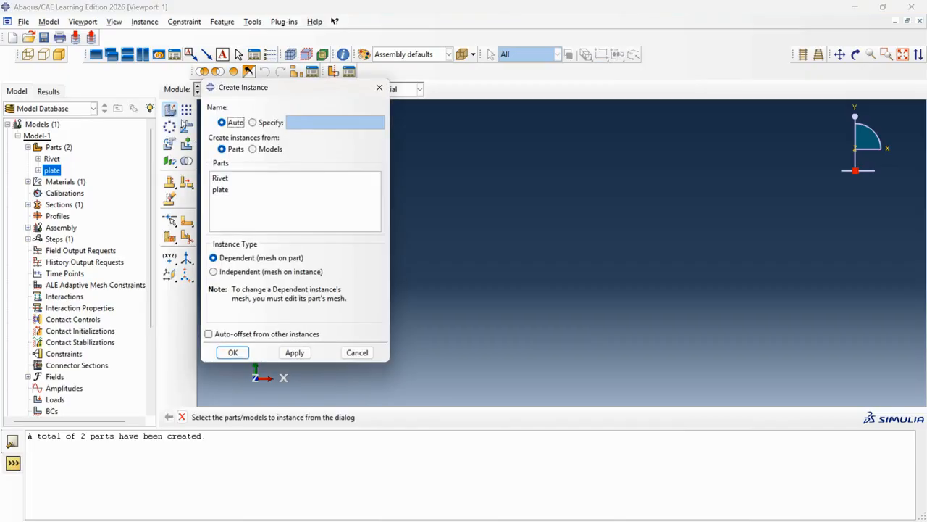
left_click(232, 177)
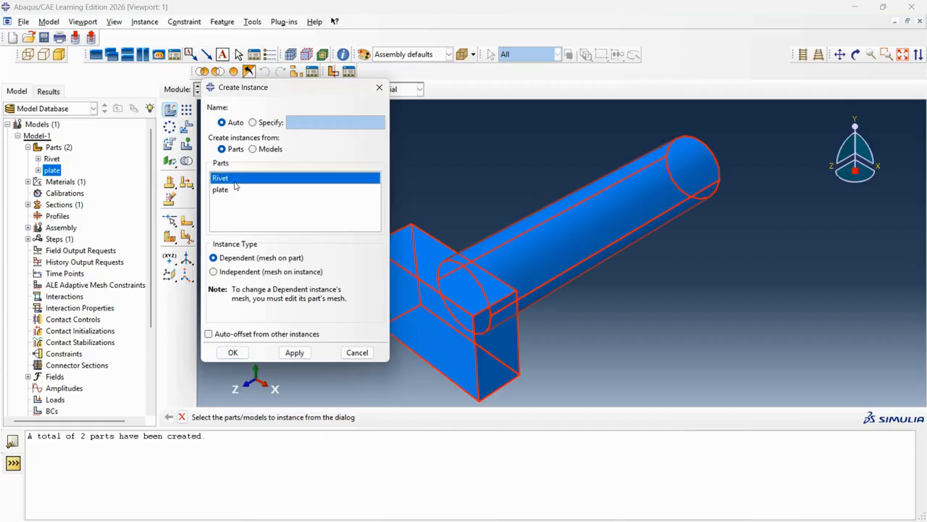
left_click(232, 189, "shift")
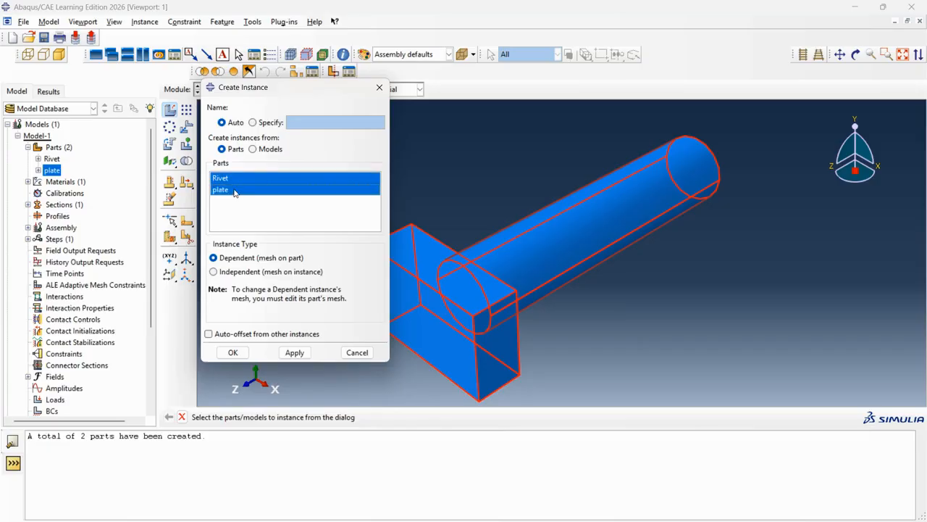
left_click(233, 352)
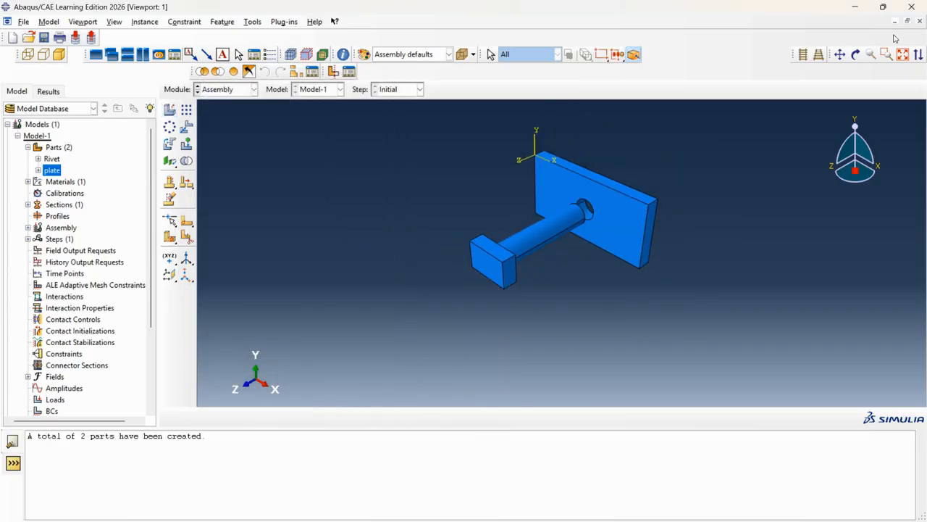
- Orient the assembly with the rivet upright above the plate and switch to the Step module
left_click(856, 54)
mouse_move(433, 250)
left_mouse_down()
mouse_move(511, 103)
mouse_move(531, 211)
mouse_move(592, 188)
mouse_move(547, 172)
mouse_move(636, 203)
mouse_move(414, 313)
mouse_move(507, 304)
mouse_move(590, 348)
left_mouse_up()
left_click_drag(590, 234, 623, 196)
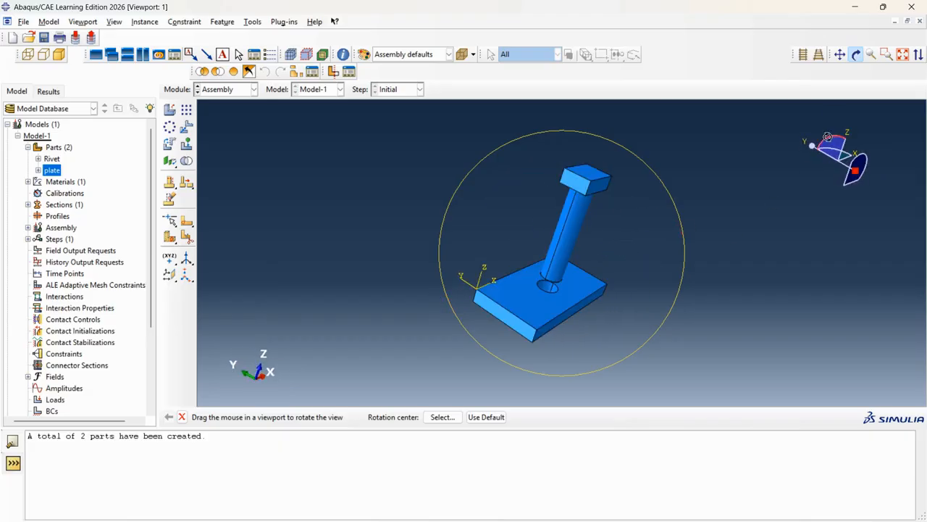
left_click(856, 55)
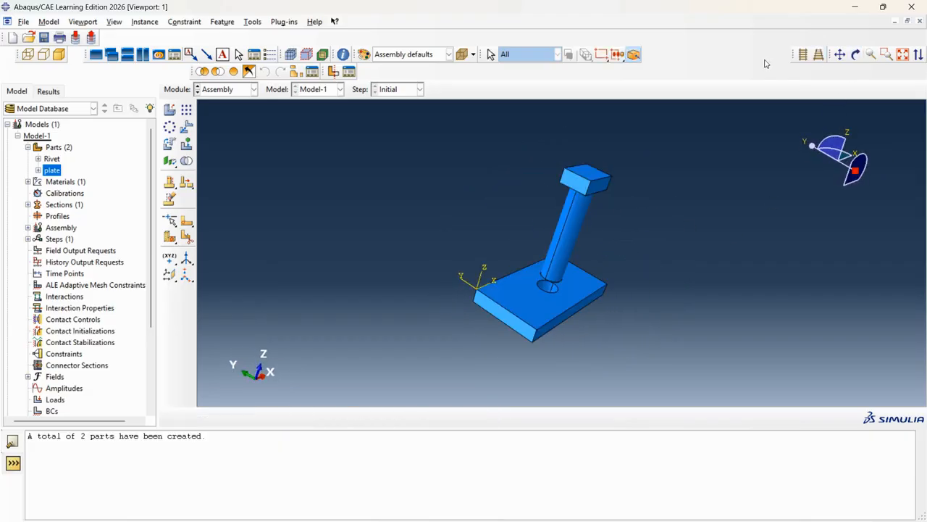
left_click(254, 89)
left_click(212, 137)
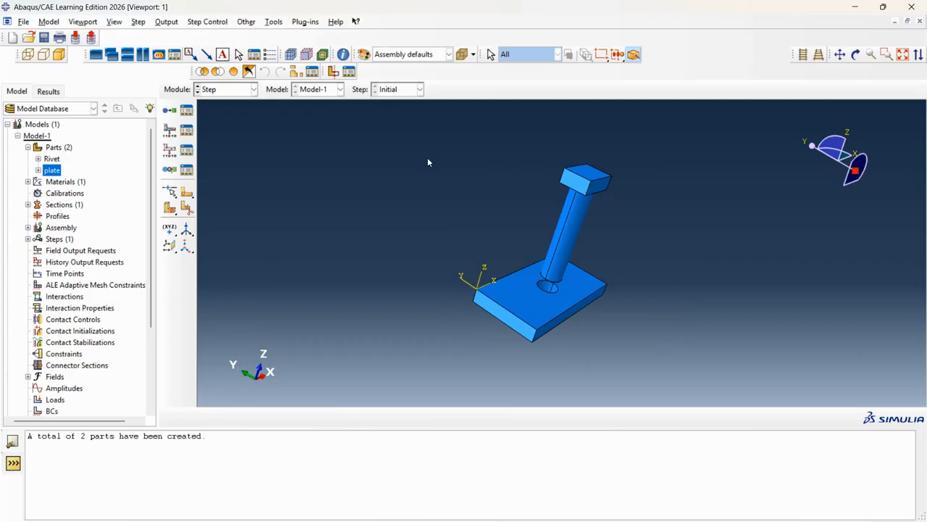
left_click(855, 55)
mouse_move(644, 232)
left_mouse_down()
mouse_move(533, 184)
mouse_move(590, 172)
mouse_move(599, 203)
left_mouse_up()
left_click(856, 54)
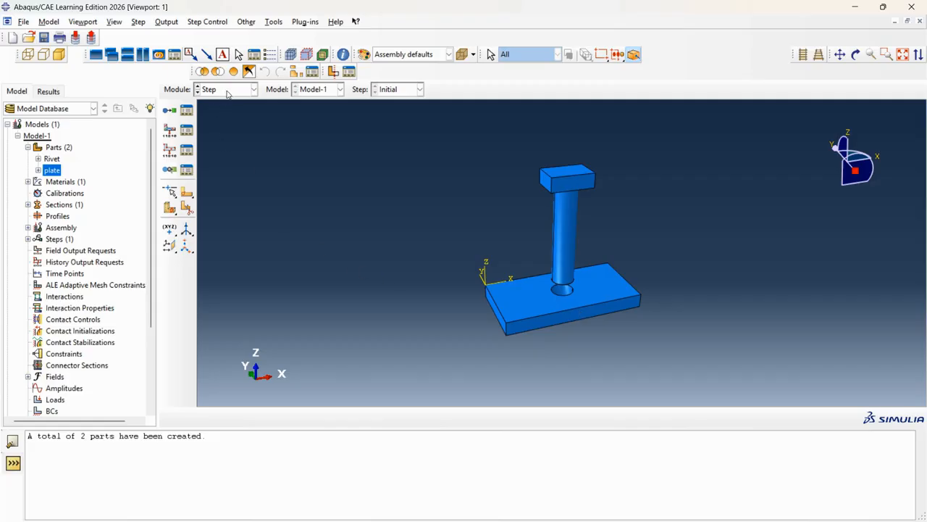
- Create a Static, General analysis step named displacement, inserted after the Initial step
left_click(170, 109)
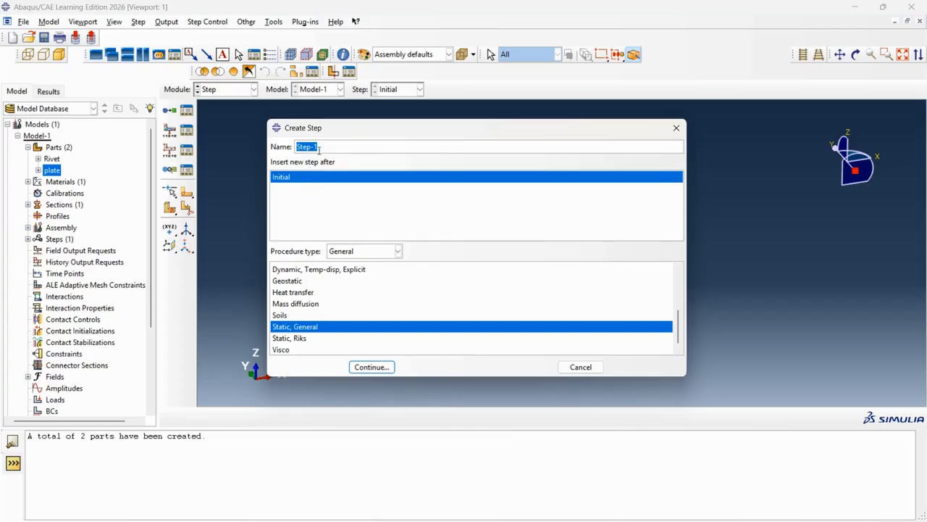
left_click_drag(338, 136, 255, 115)
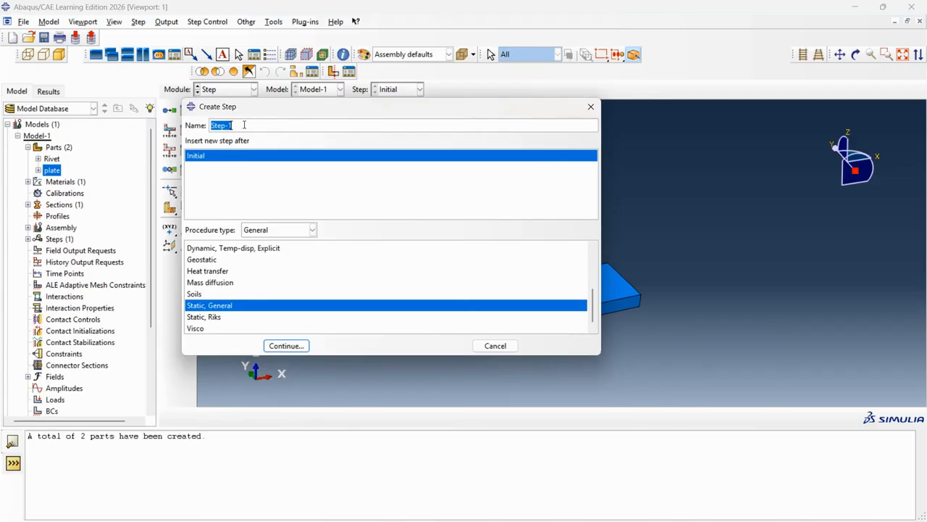
type("displacement")
mouse_move(340, 113)
left_mouse_down()
mouse_move(417, 114)
mouse_move(355, 112)
left_mouse_up()
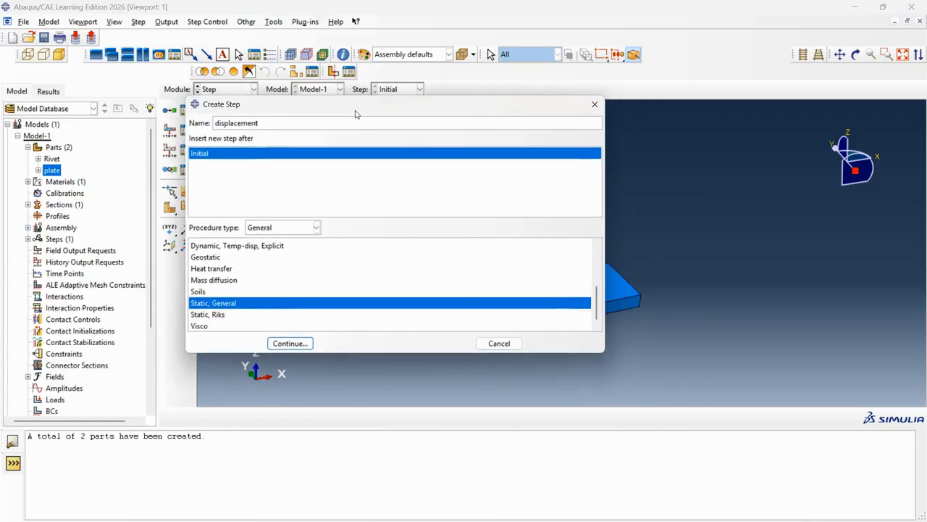
left_click(262, 229)
left_click(260, 240)
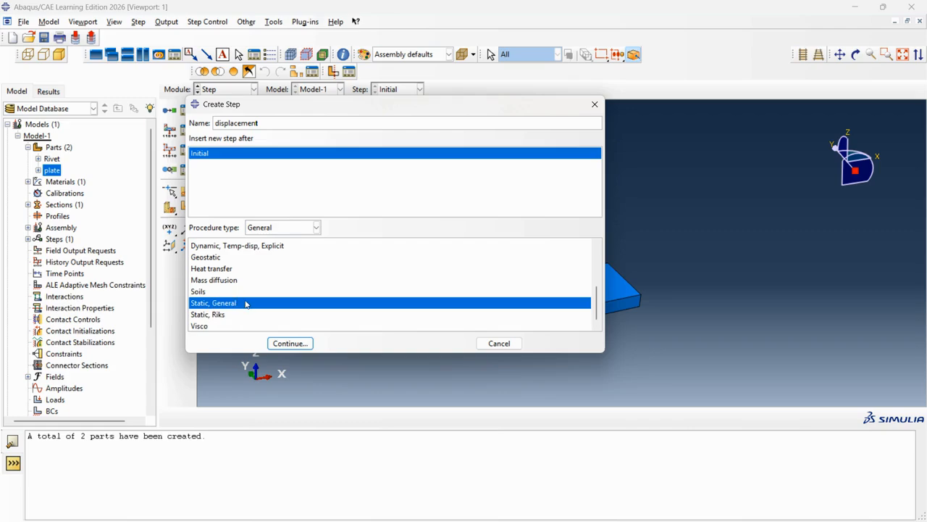
scroll(246, 305, "up", 2)
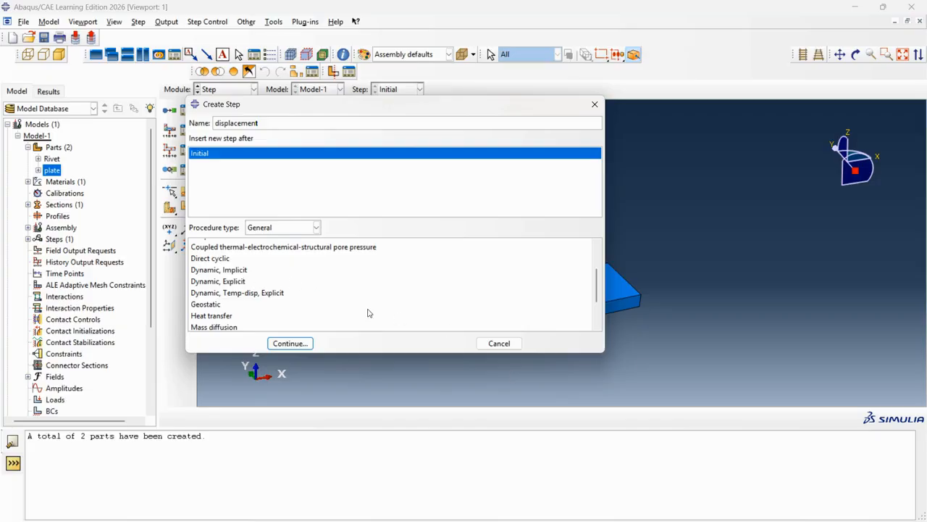
left_click_drag(396, 112, 403, 100)
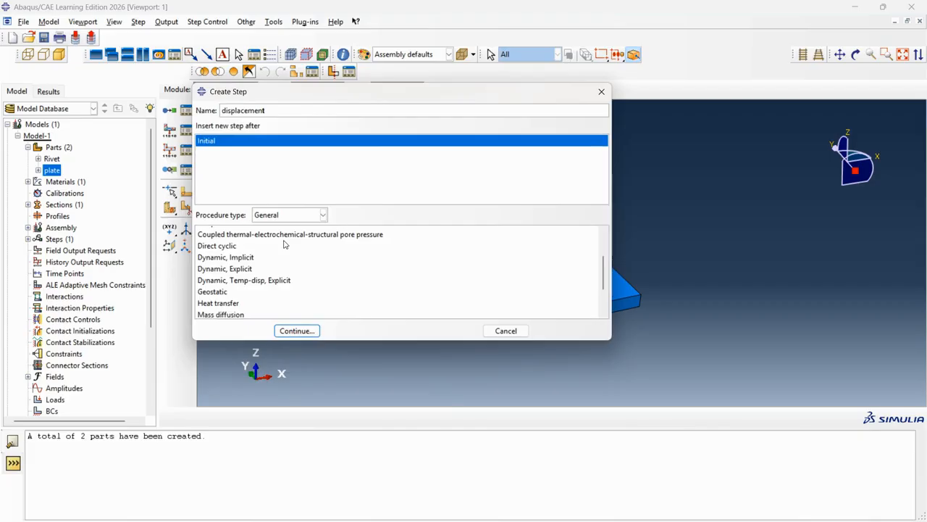
scroll(263, 276, "down", 2)
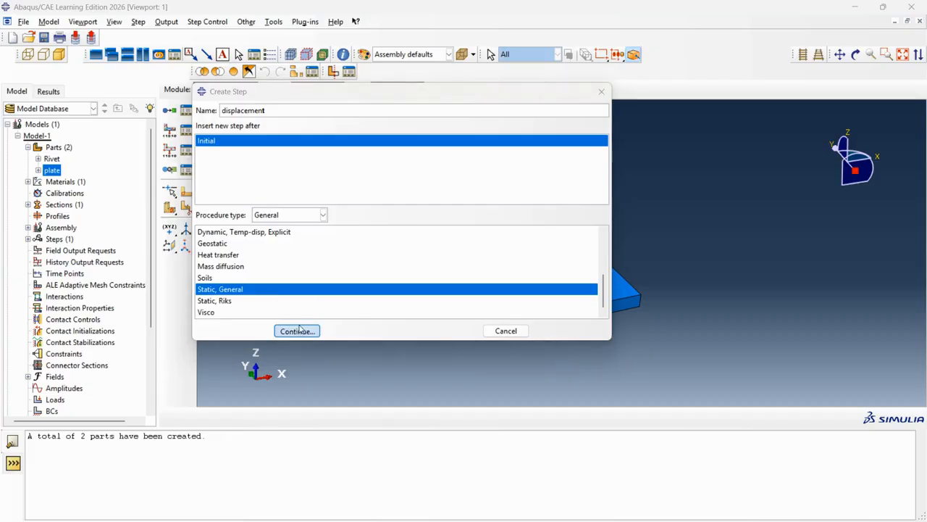
left_click(296, 331)
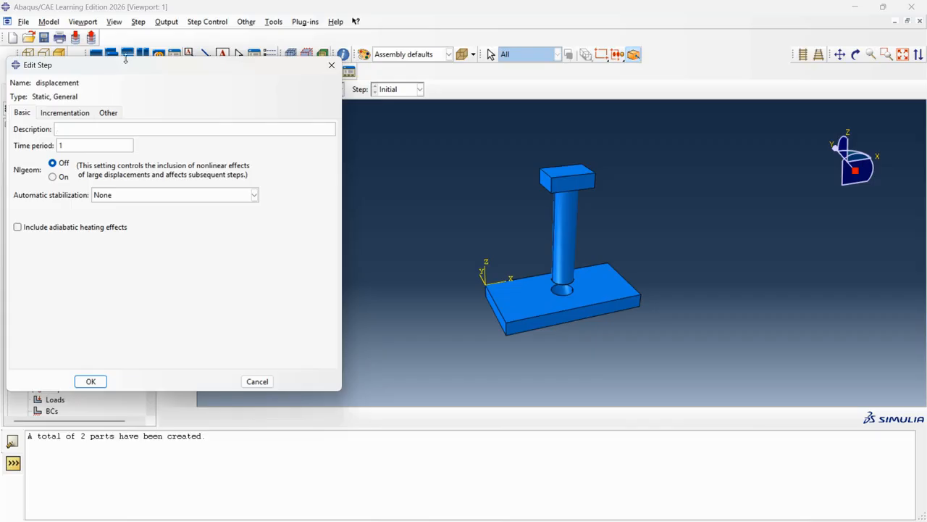
- Set the displacement step's time period to 10 and turn Nlgeom on
left_click_drag(129, 69, 240, 70)
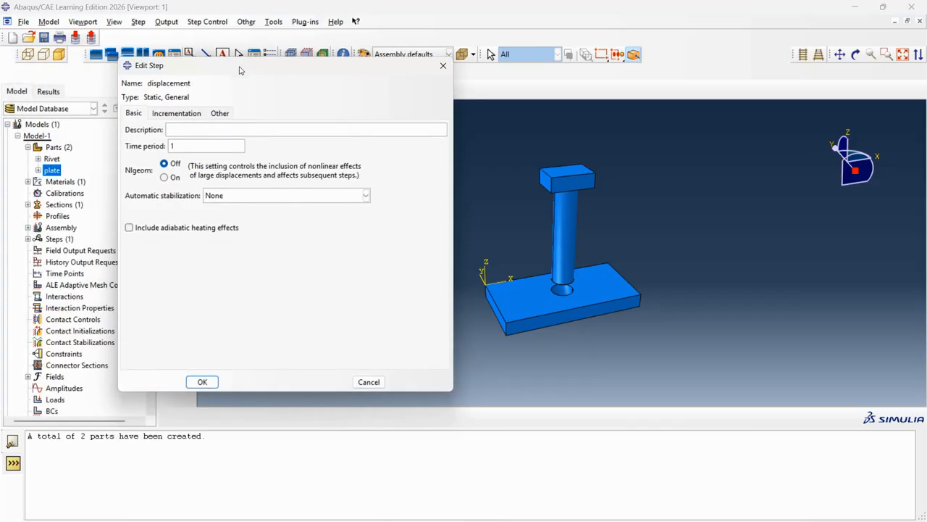
double_click(171, 146)
type("10")
left_click(164, 177)
- Use automatic incrementation for the displacement step with an initial increment size of 0.005
left_click(171, 112)
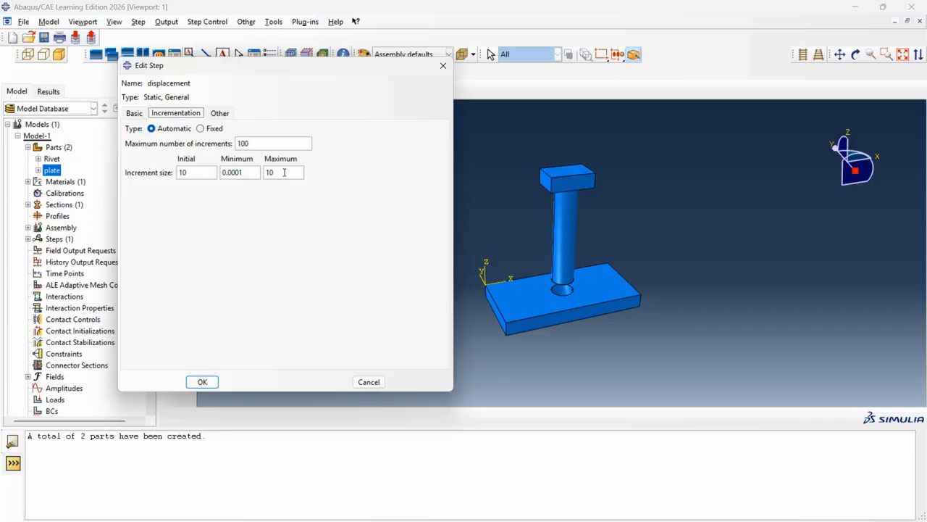
left_click(210, 129)
left_click(153, 129)
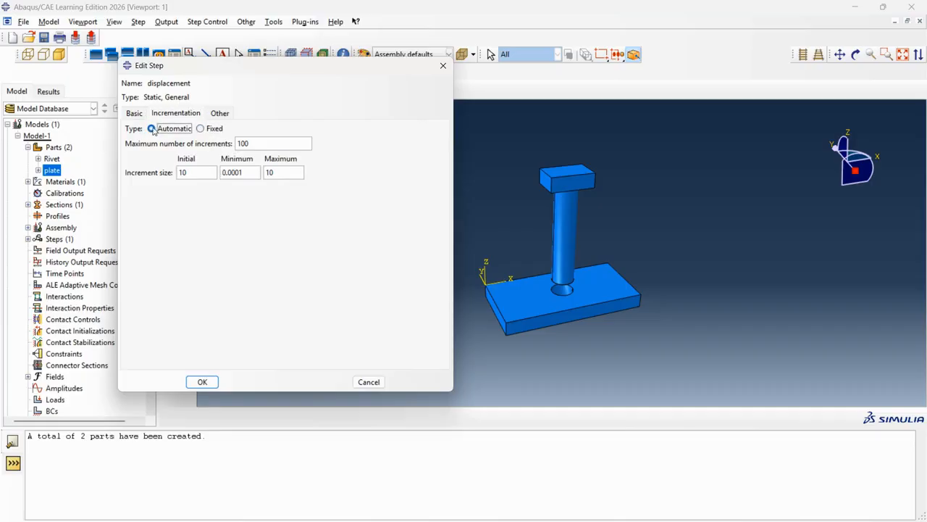
left_click(175, 114)
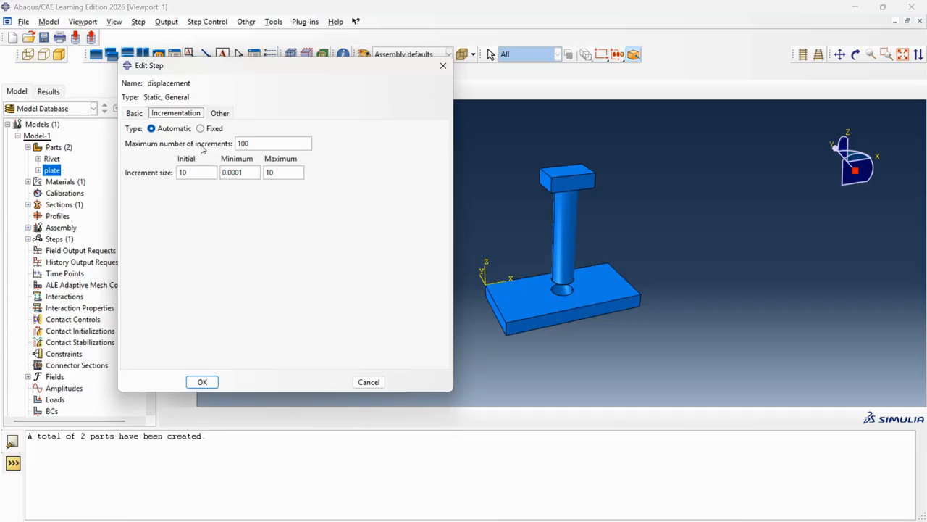
left_click_drag(201, 170, 180, 172)
type("0.0")
type("0")
type("5")
- Set the minimum increment size to 0.0000001 and the maximum to 1, and save the displacement step
type("00")
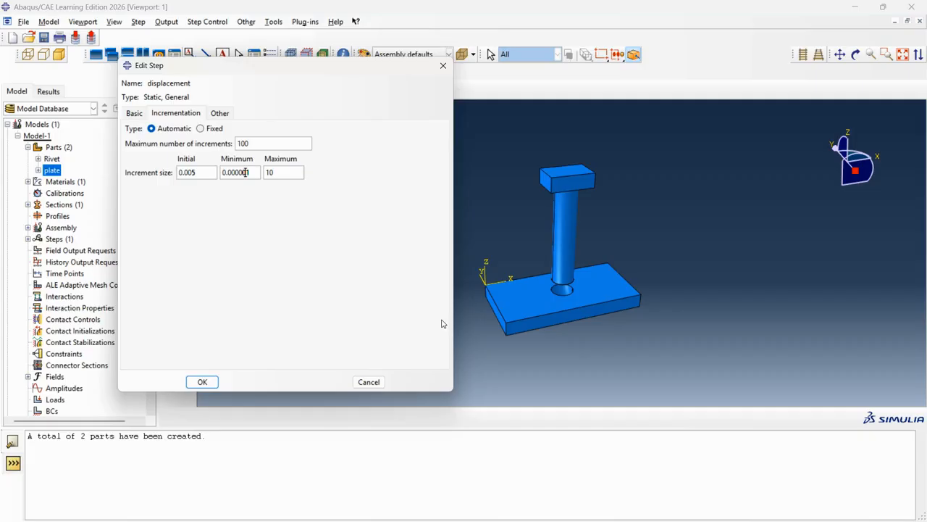
type("0")
double_click(274, 174)
type("1")
left_click_drag(275, 72, 385, 113)
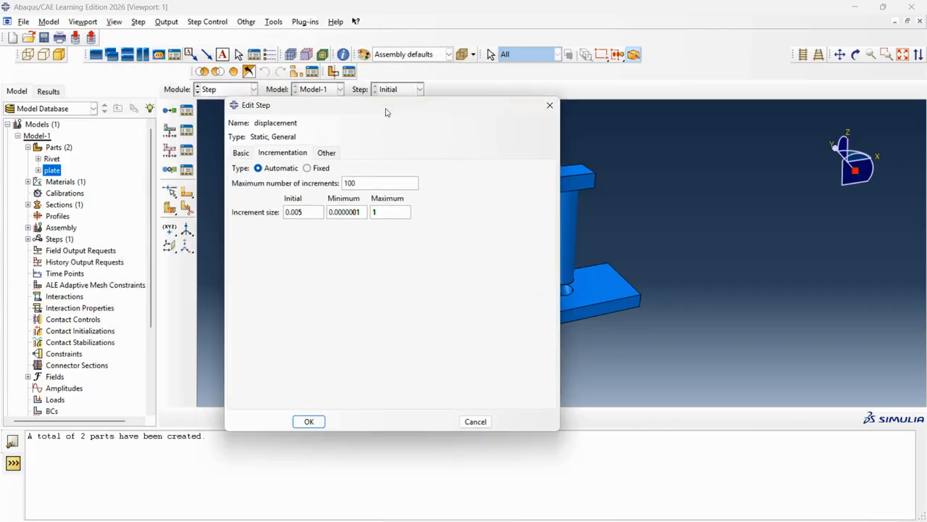
left_click(308, 421)
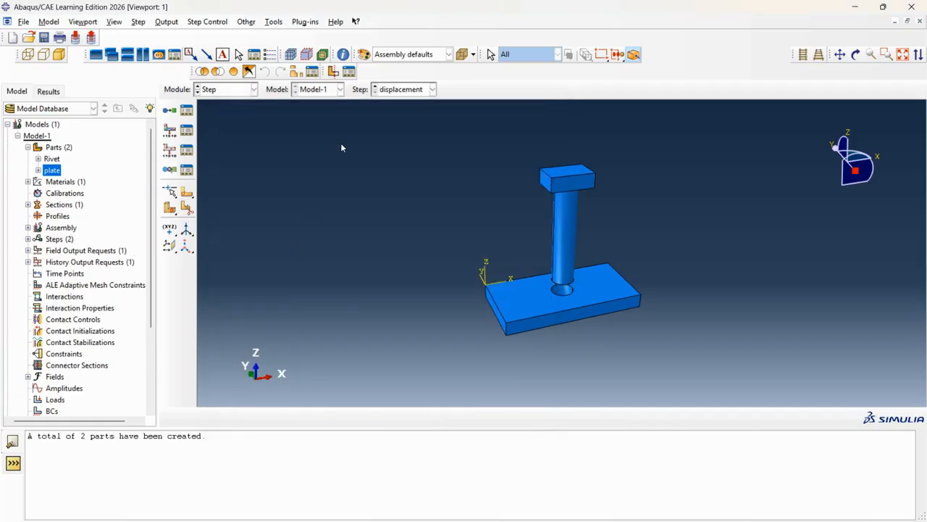
- Switch to the Interaction module with the displacement step active
left_click(241, 92)
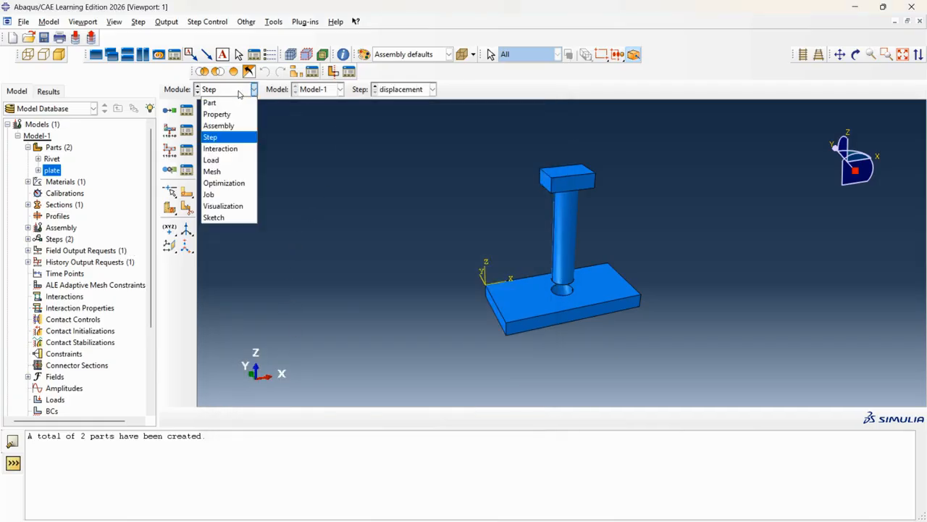
left_click(214, 152)
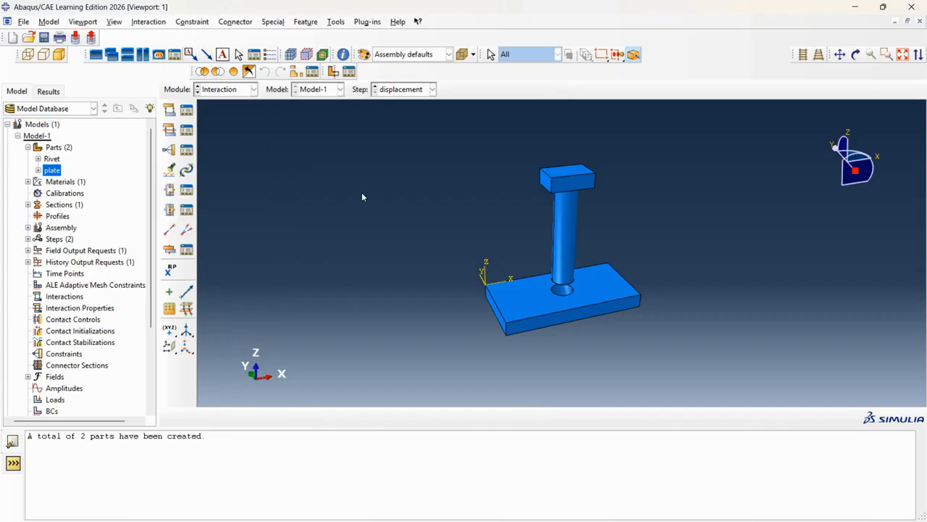
scroll(576, 292, "down", 4)
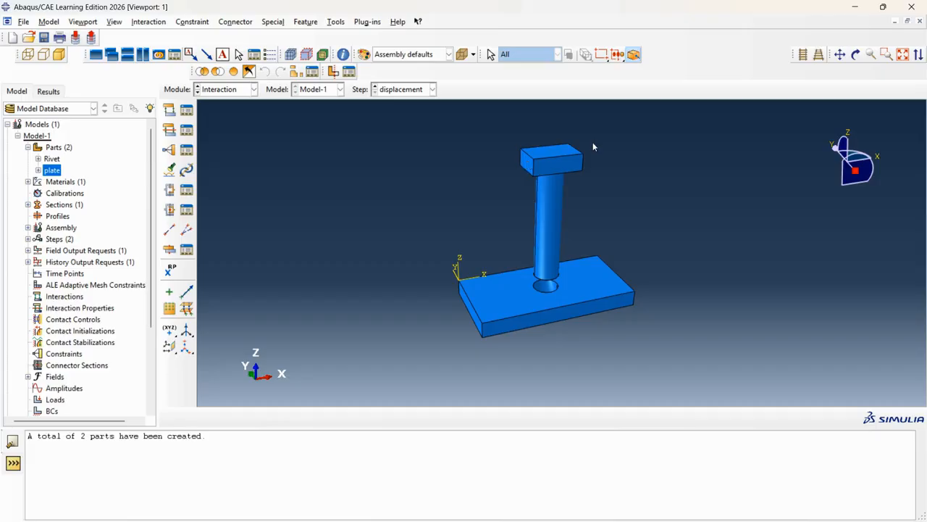
scroll(584, 159, "down", 3)
scroll(544, 216, "up", 1)
scroll(544, 217, "up", 1)
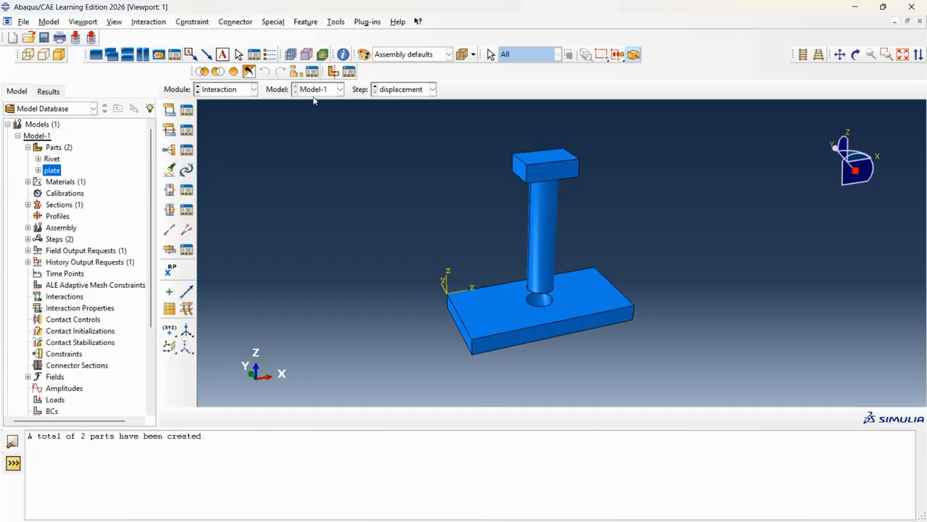
left_click(255, 90)
left_click(232, 92)
- Examine the rivet head's underside, the shank and the plate hole from below and above, including a close-up of the hole
scroll(555, 154, "down", 3)
scroll(575, 236, "down", 1)
scroll(517, 206, "up", 1)
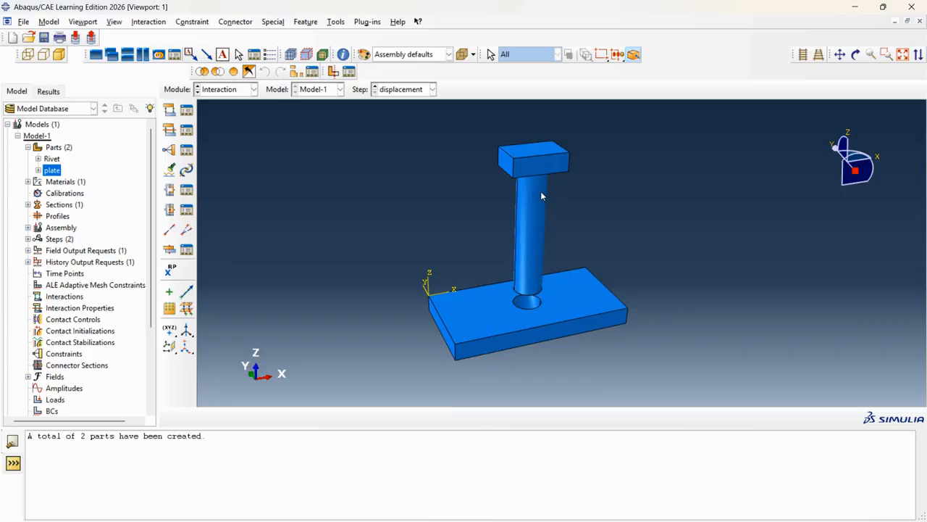
scroll(545, 231, "down", 3)
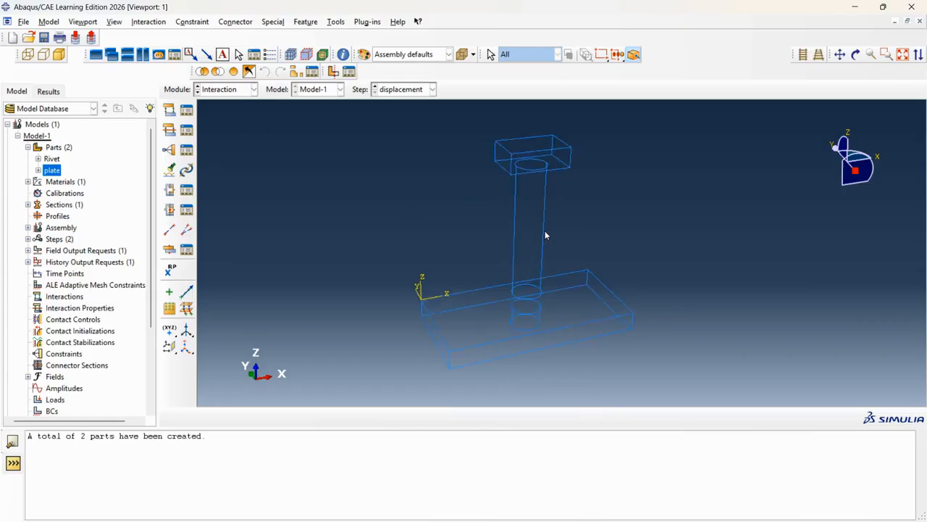
scroll(544, 231, "up", 3)
scroll(553, 148, "down", 3)
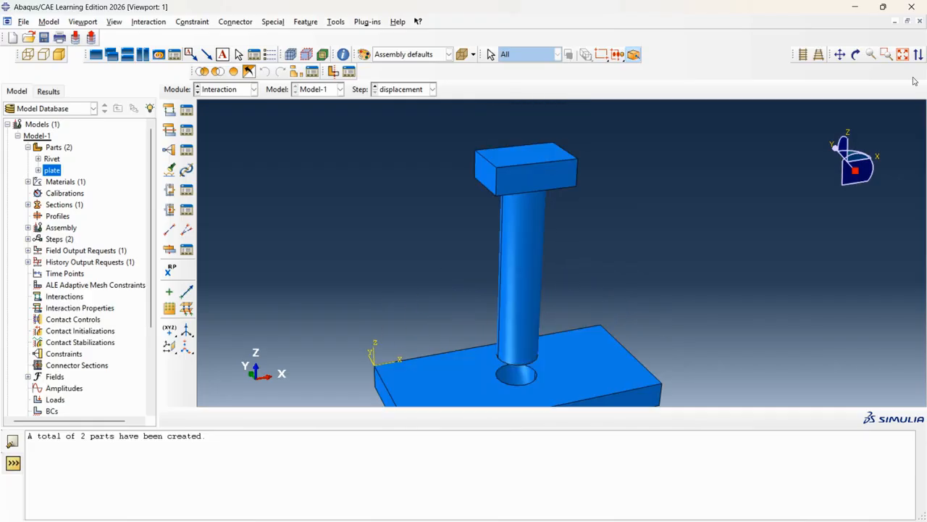
left_click(855, 55)
left_click_drag(549, 227, 546, 271)
left_click_drag(535, 274, 532, 304)
left_click(855, 56)
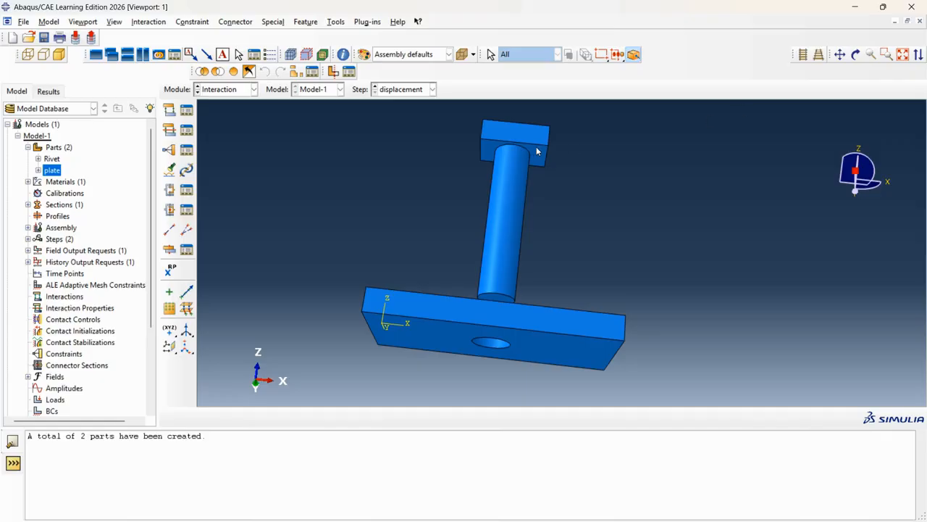
left_click(855, 54)
left_click_drag(527, 209, 576, 312)
left_click(855, 54)
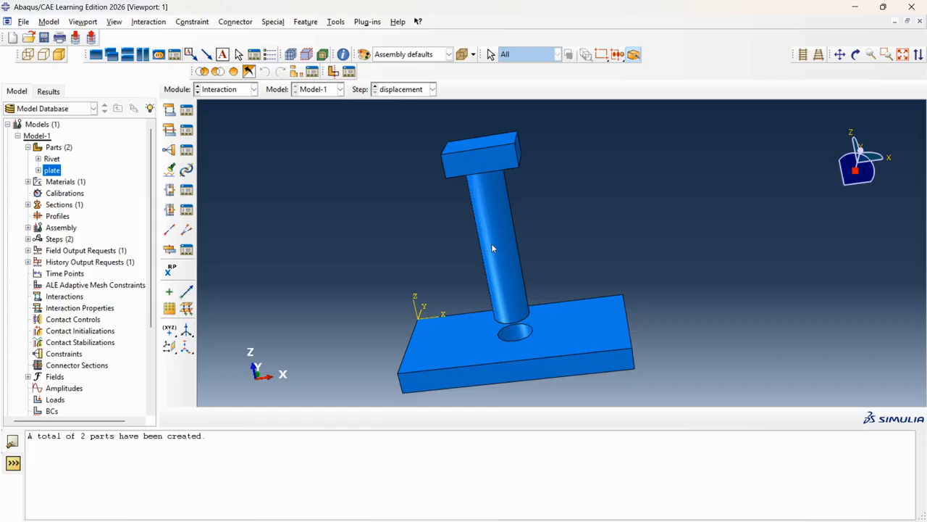
scroll(521, 332, "down", 5)
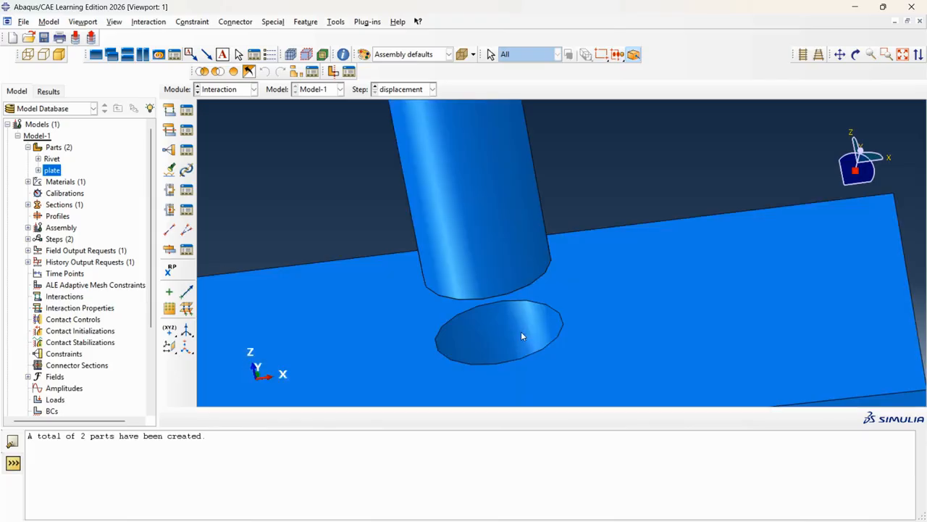
scroll(512, 322, "up", 6)
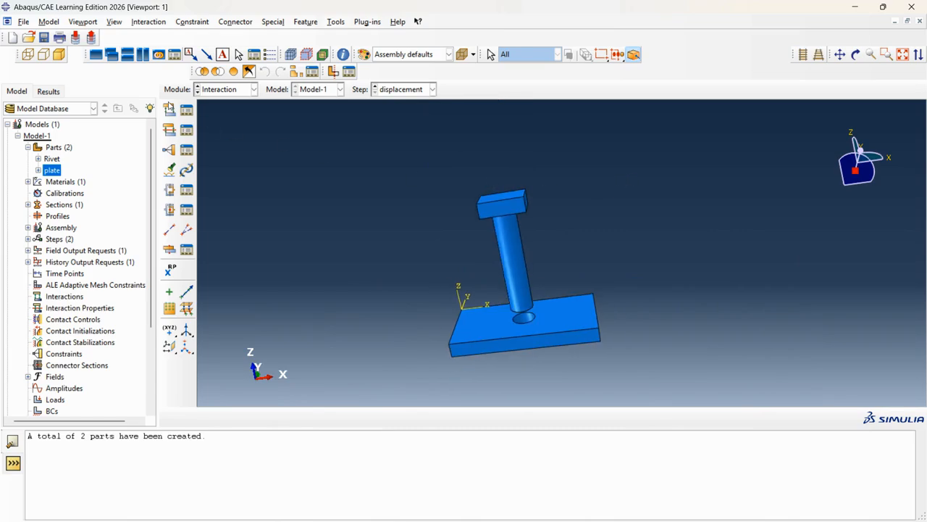
- Start a Surface-to-surface contact (Standard) interaction named Int-1 in the displacement step
left_click(170, 110)
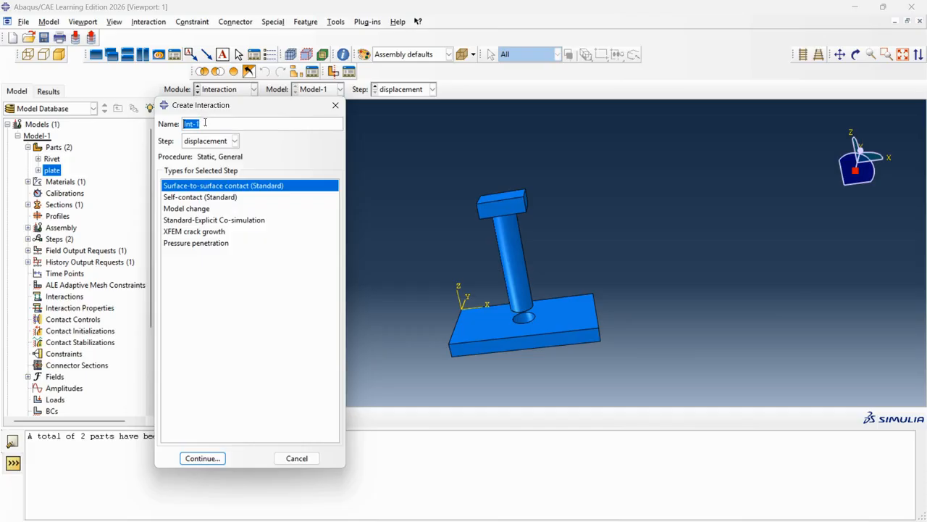
left_click(205, 123)
triple_click(205, 123)
left_click(234, 140)
left_click(233, 142)
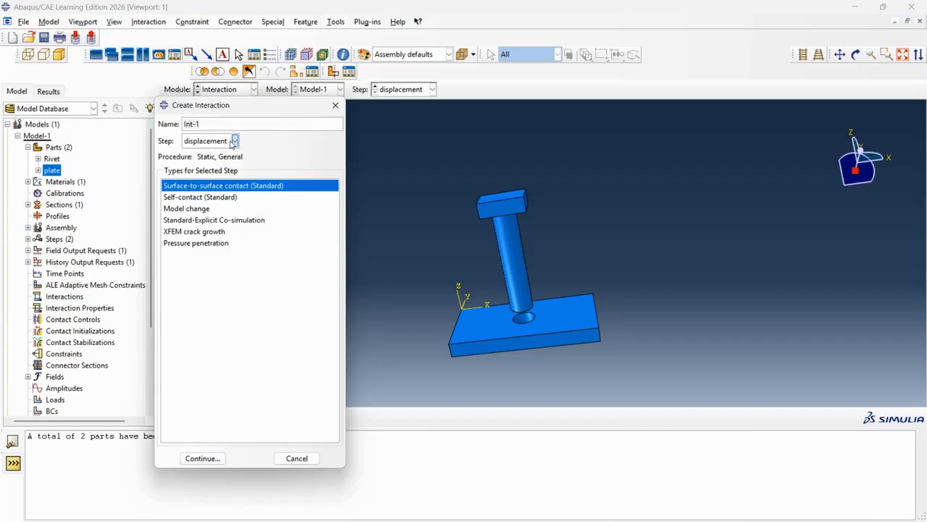
left_click(233, 141)
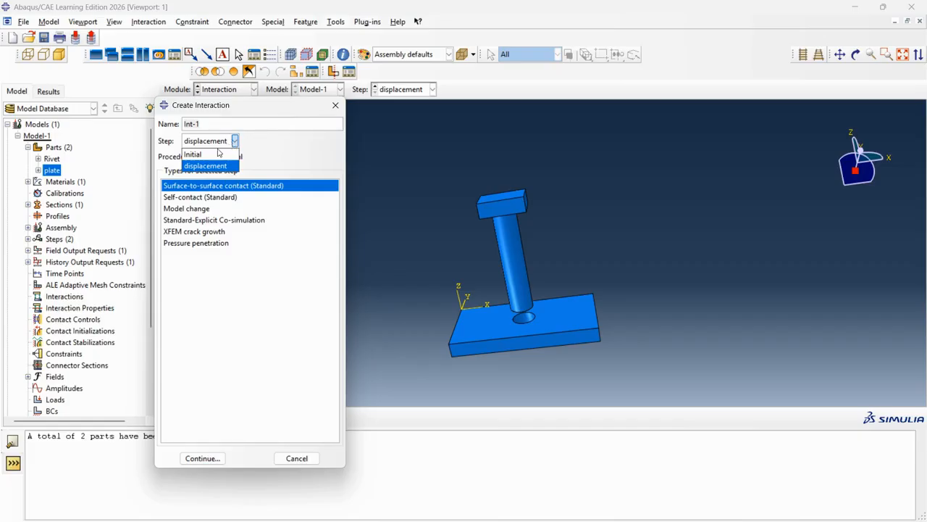
left_click(234, 141)
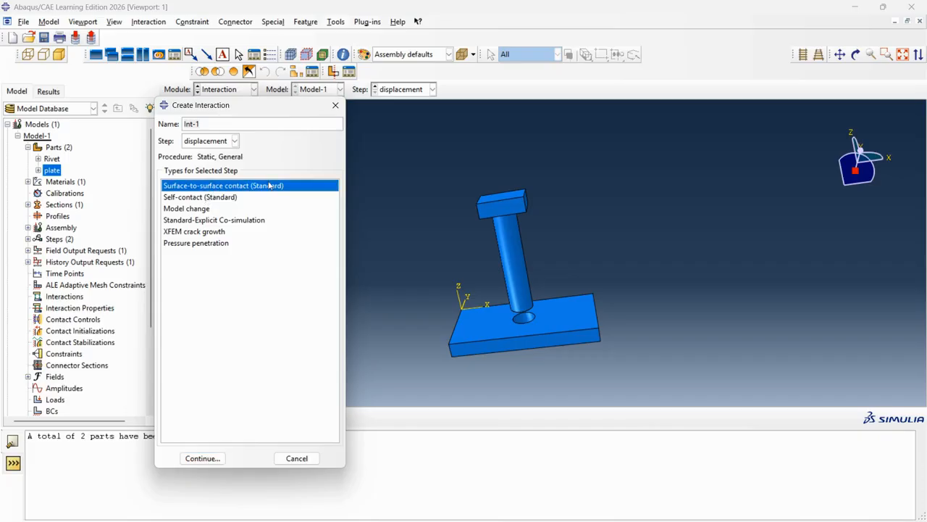
left_click(203, 458)
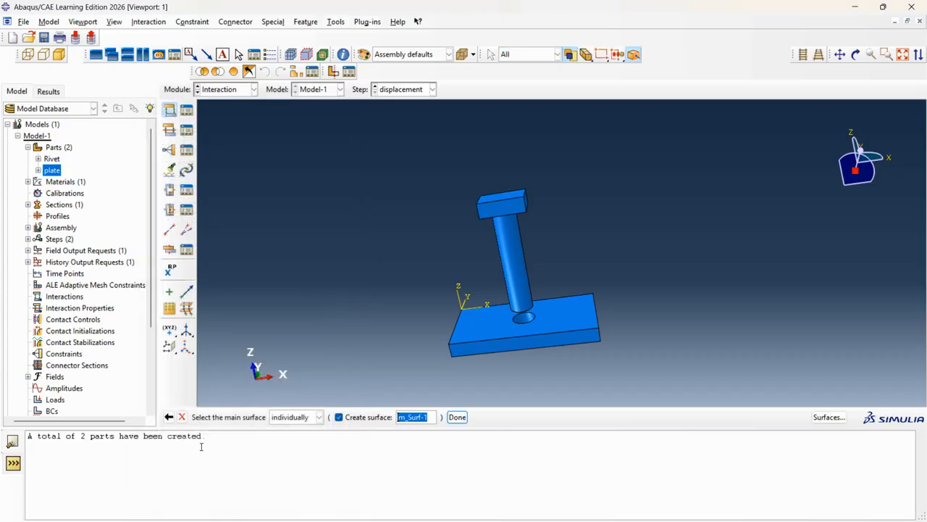
- Assign the flat underside of the rivet head as the main surface m_Surf-1 of the contact interaction
scroll(529, 244, "down", 2)
scroll(528, 249, "up", 2)
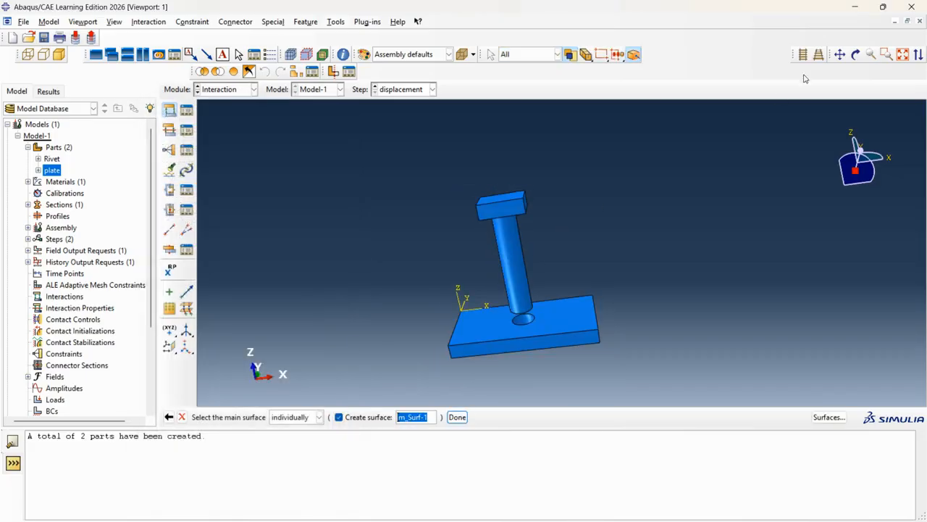
left_click(856, 55)
left_click_drag(581, 253, 508, 217)
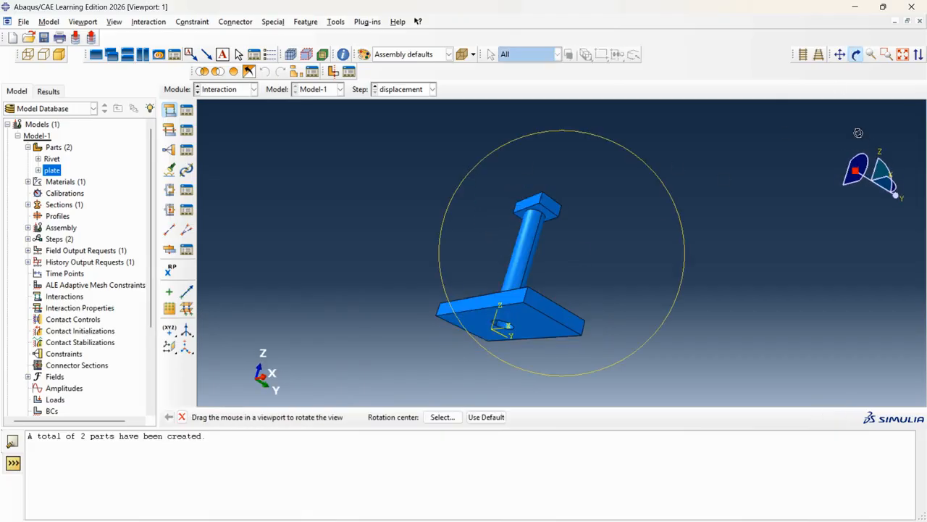
left_click(859, 56)
scroll(561, 263, "down", 4)
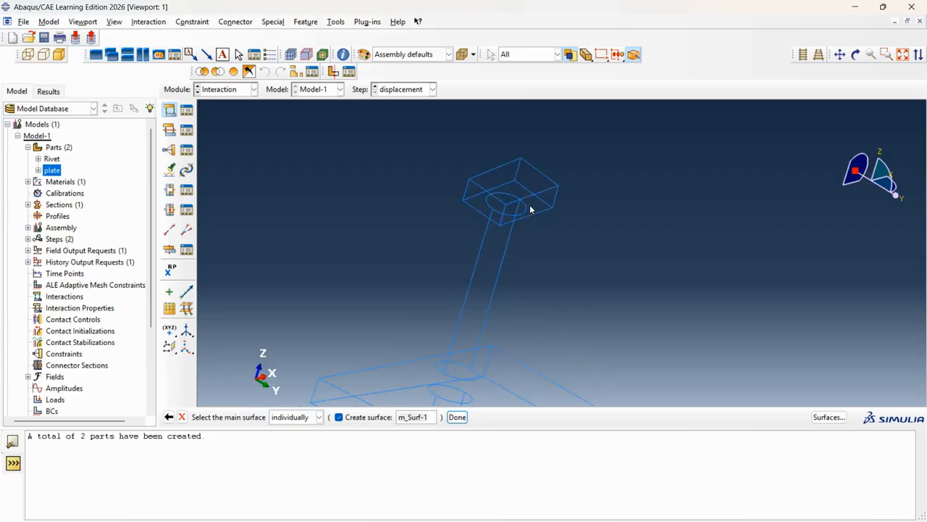
left_click(531, 208)
scroll(530, 208, "up", 5)
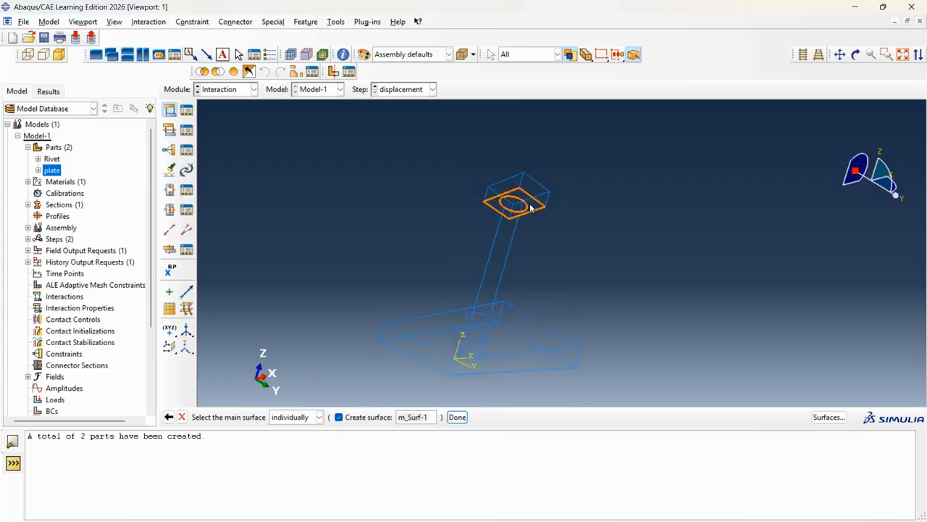
left_click(857, 55)
left_click_drag(527, 191, 698, 119)
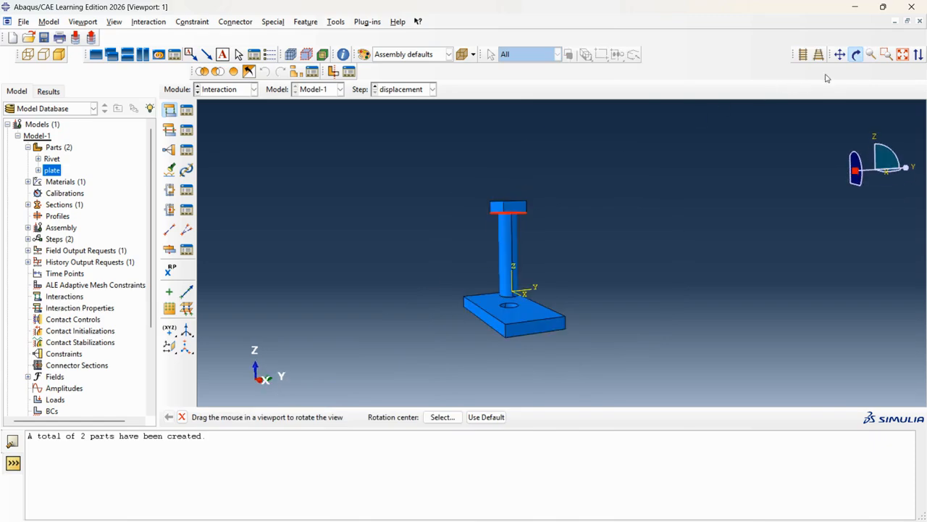
left_click(857, 55)
scroll(539, 198, "down", 3)
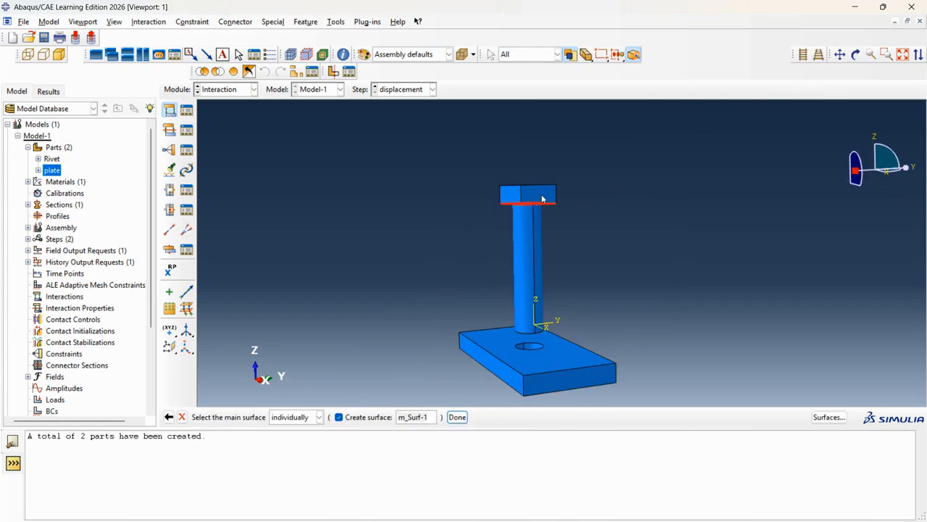
scroll(538, 198, "up", 3)
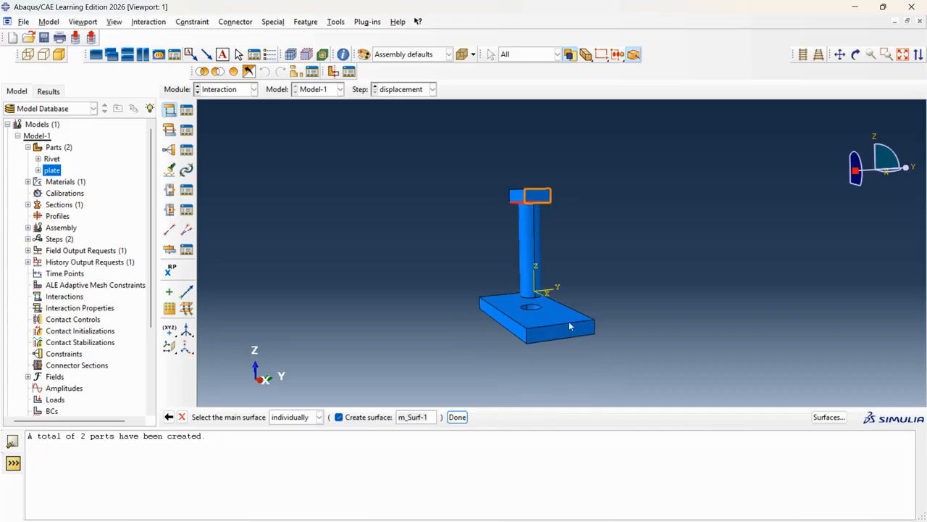
left_click(457, 417)
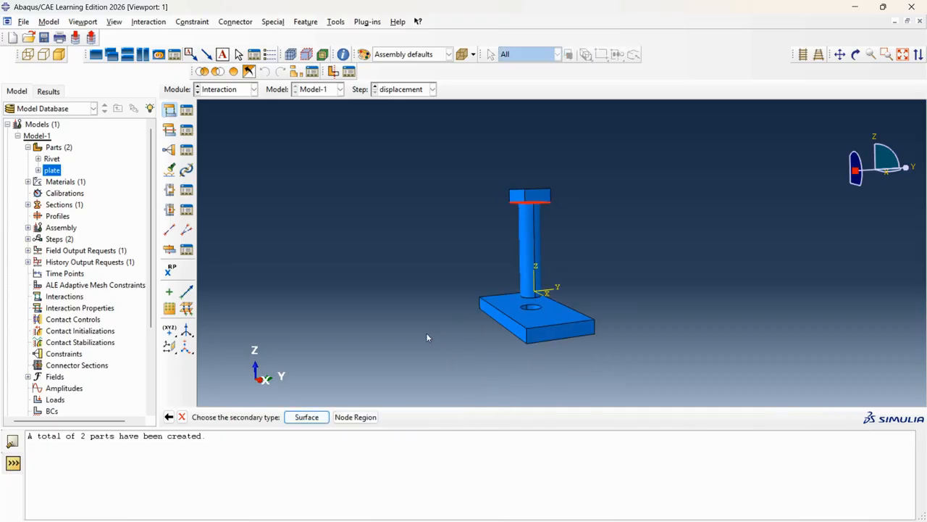
- Choose Surface as the secondary type and assign the plate's top face as the secondary surface s_Surf-1
left_click(307, 416)
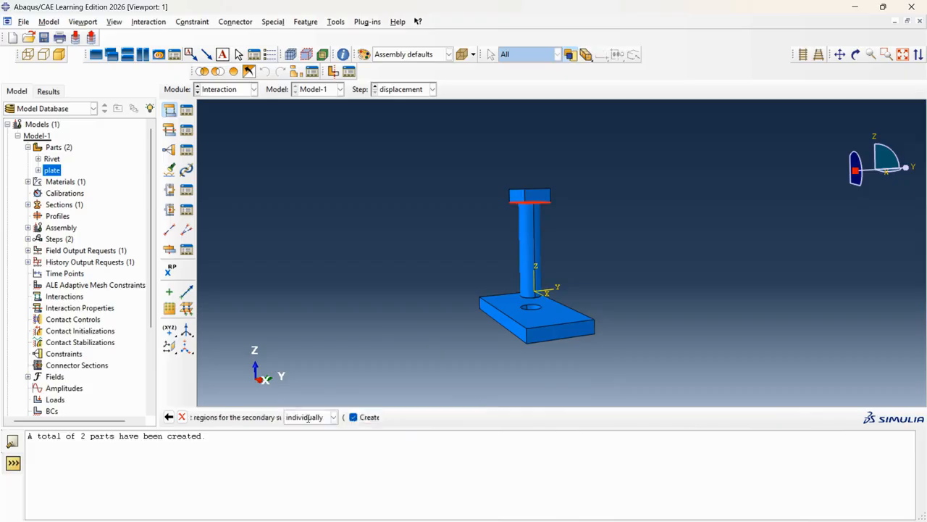
left_click(523, 317)
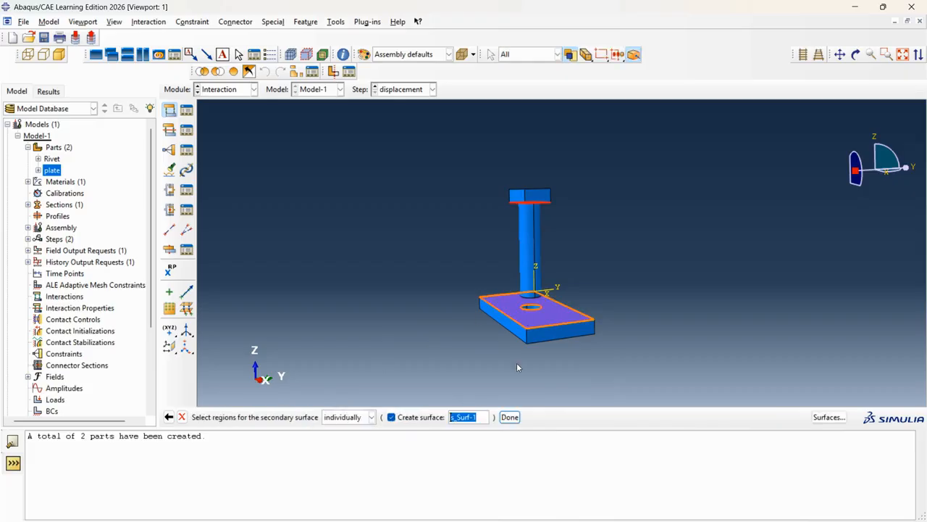
left_click(509, 417)
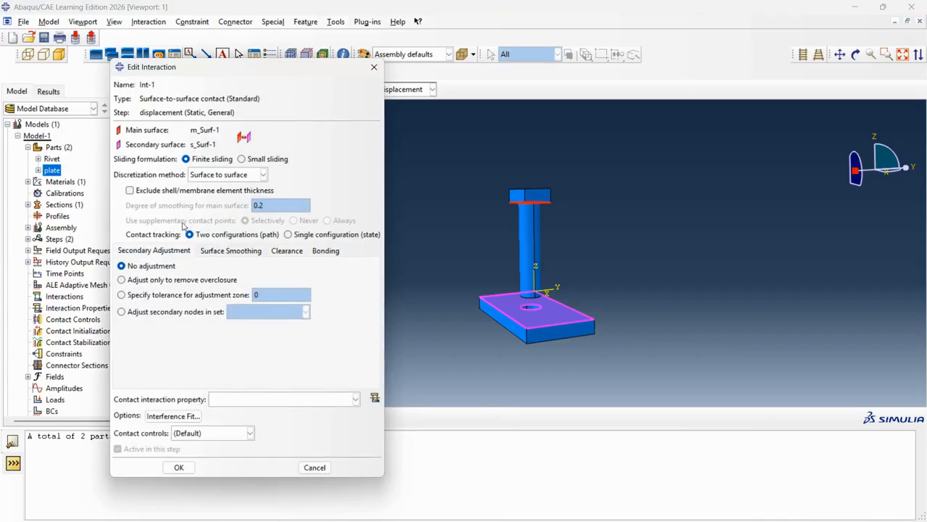
- Create an interaction property of type Contact named contact1 for the Int-1 interaction
left_click(376, 398)
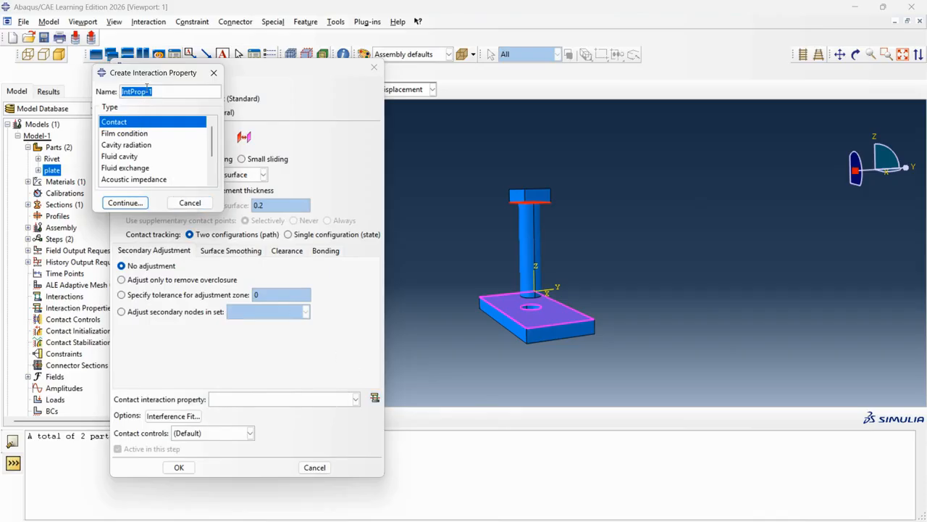
type("contact1")
left_click(127, 202)
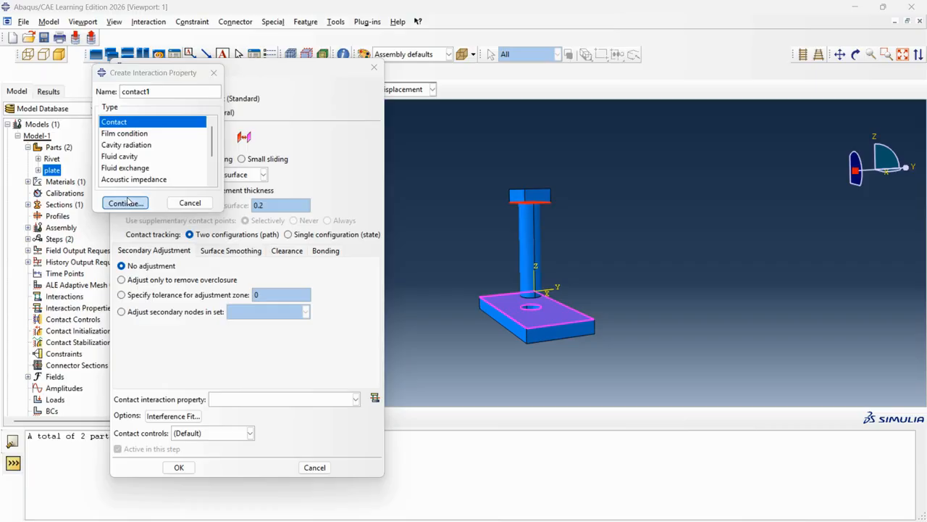
- Add mechanical Normal Behavior with "Hard" Contact pressure-overclosure to contact1 and save the property
left_click(41, 163)
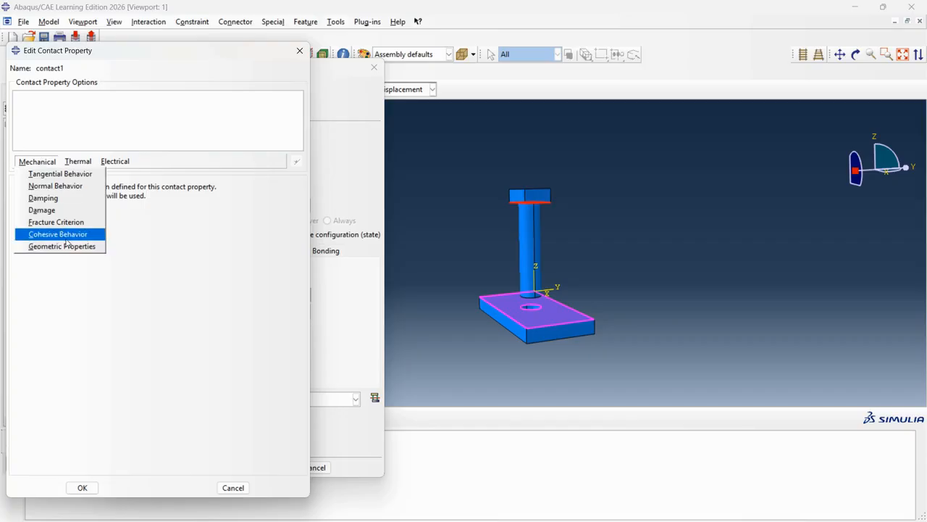
left_click(69, 187)
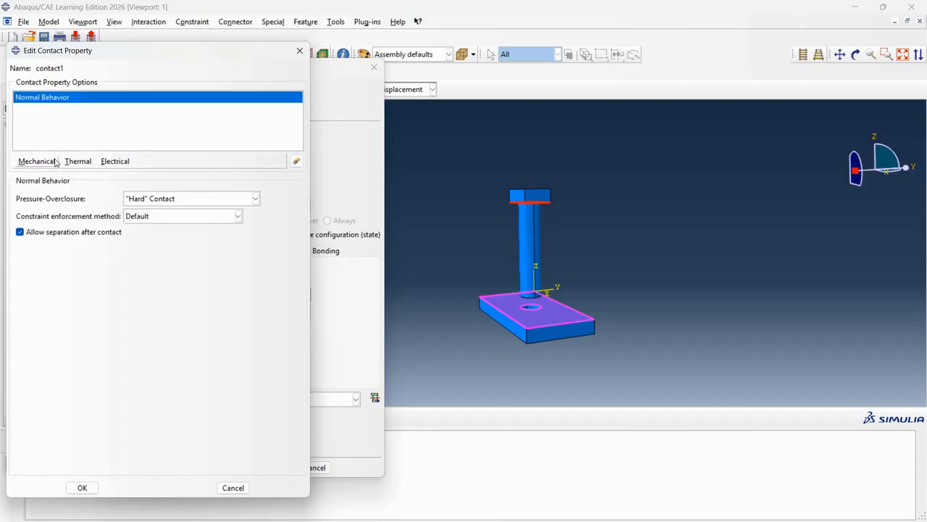
left_click(166, 200)
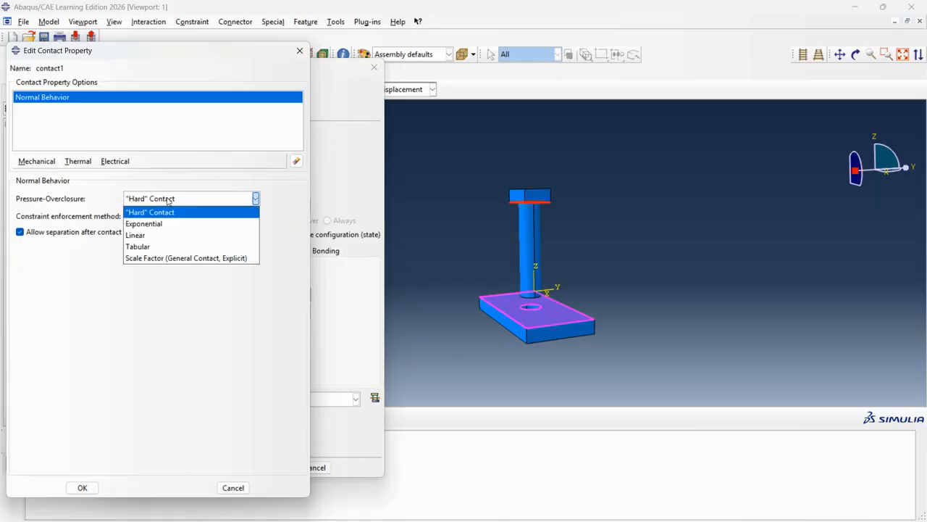
left_click(167, 201)
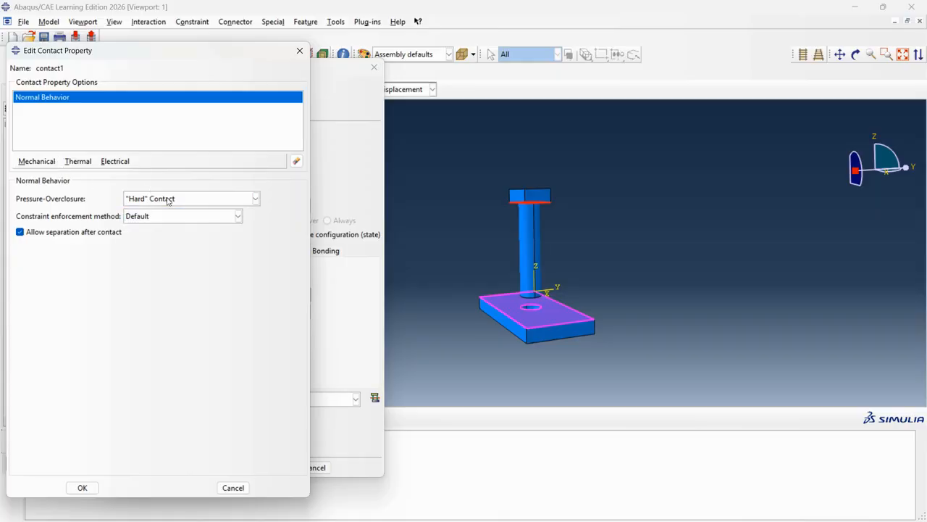
left_click(167, 201)
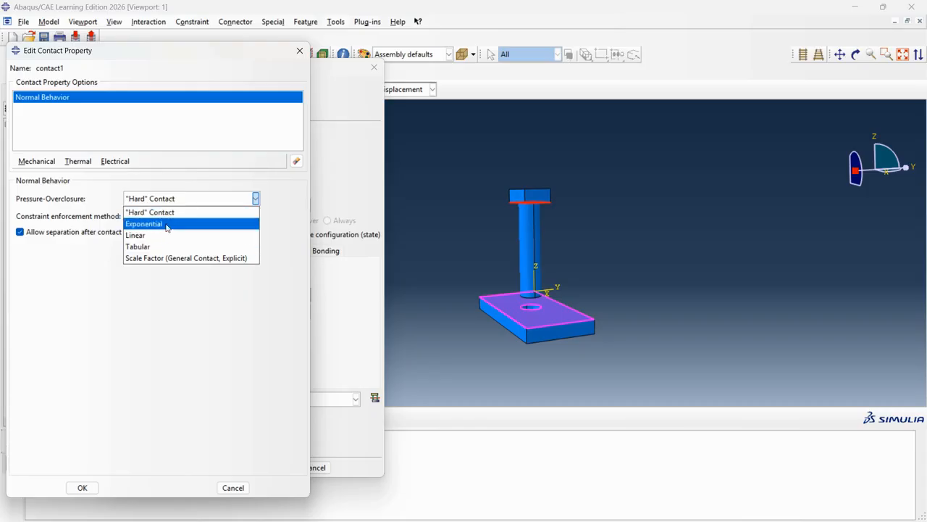
left_click(171, 213)
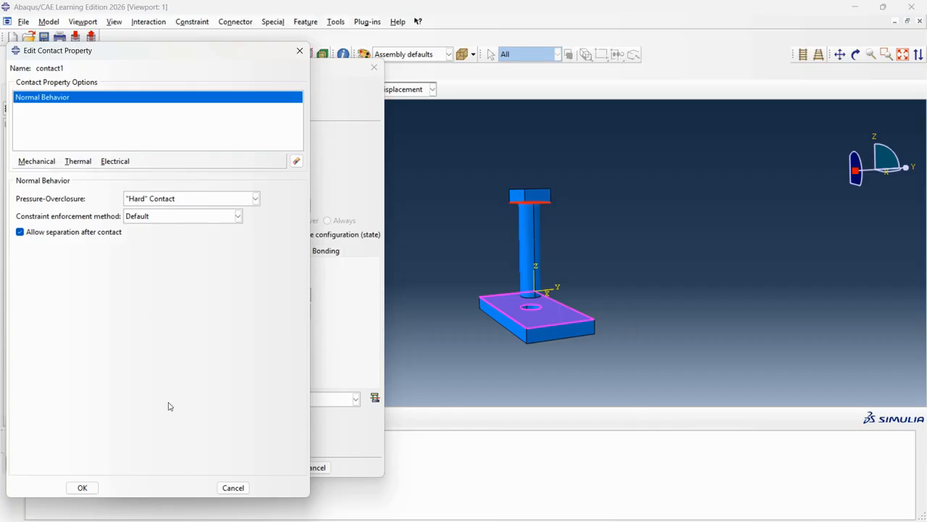
left_click(80, 488)
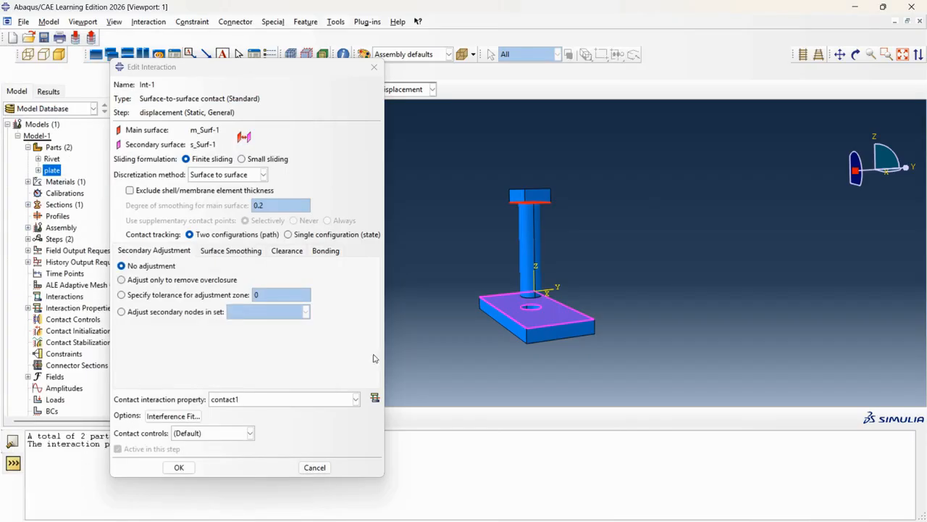
- Save the Int-1 interaction with contact1 as its contact interaction property
left_click(259, 399)
left_click(259, 400)
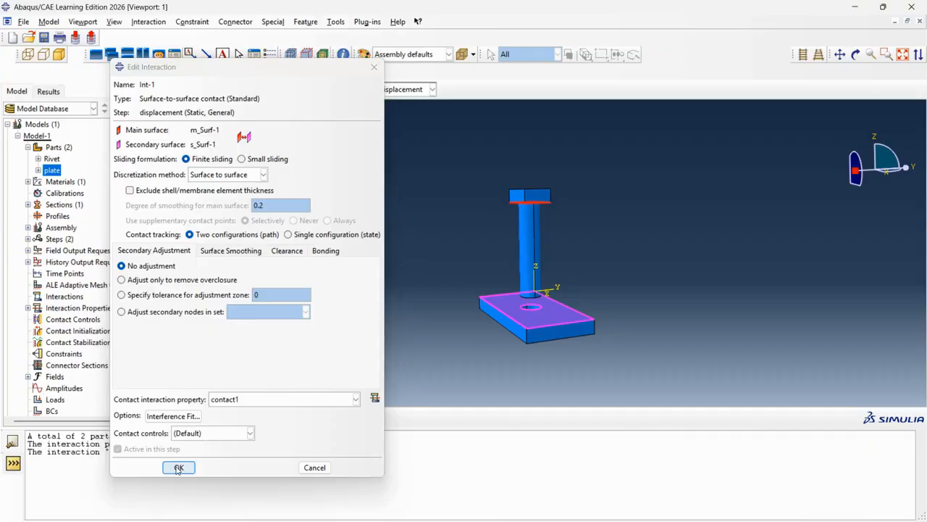
left_click(179, 468)
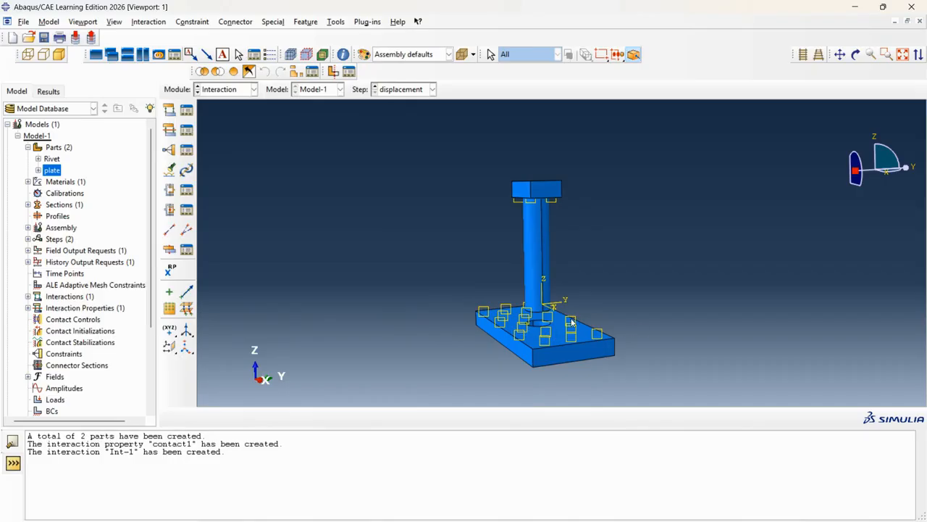
scroll(569, 310, "down", 2)
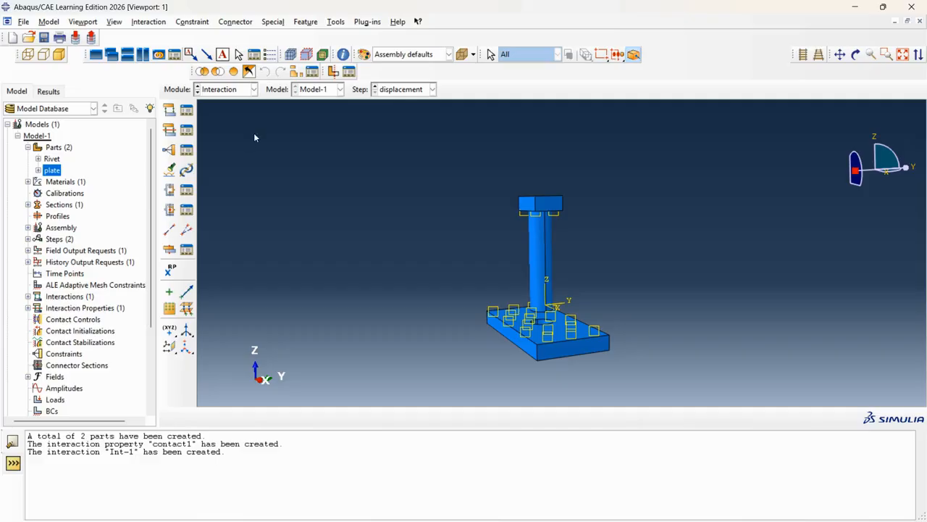